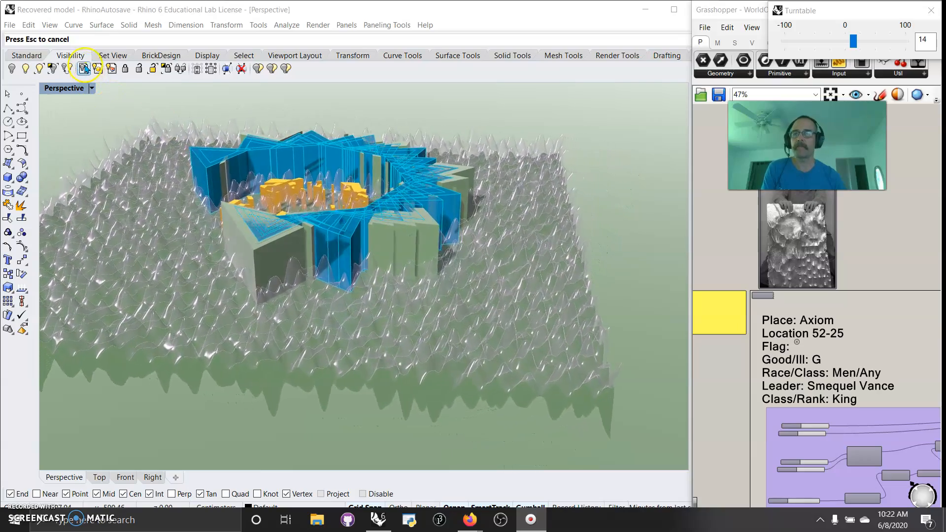
Stop the turntable rotation and switch the Perspective viewport to Wireframe display.
key(Escape)
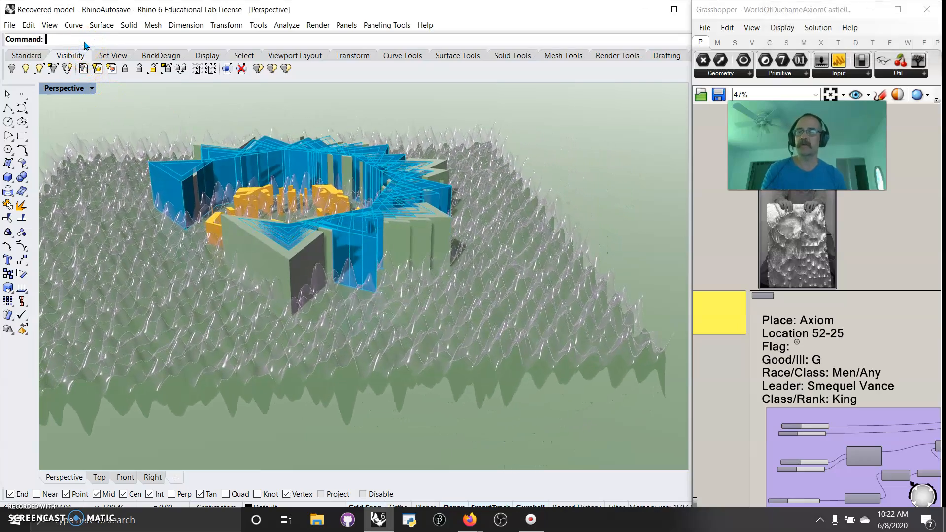
click(67, 93)
click(68, 129)
click(72, 94)
click(69, 119)
right_drag(345, 241, 482, 317)
click(873, 322)
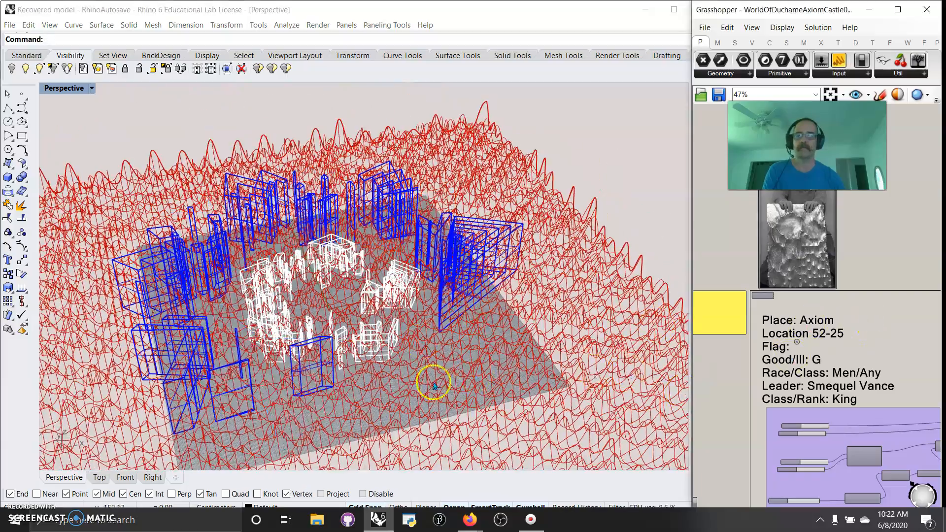
Select all geometry in the Perspective viewport and hide it.
scroll(434, 386, down, 6)
drag(551, 459, 198, 194)
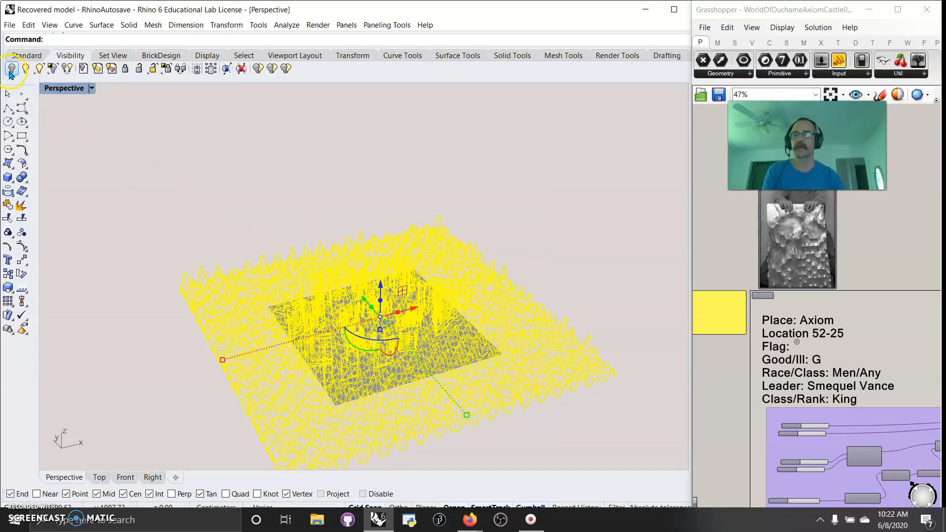
click(11, 72)
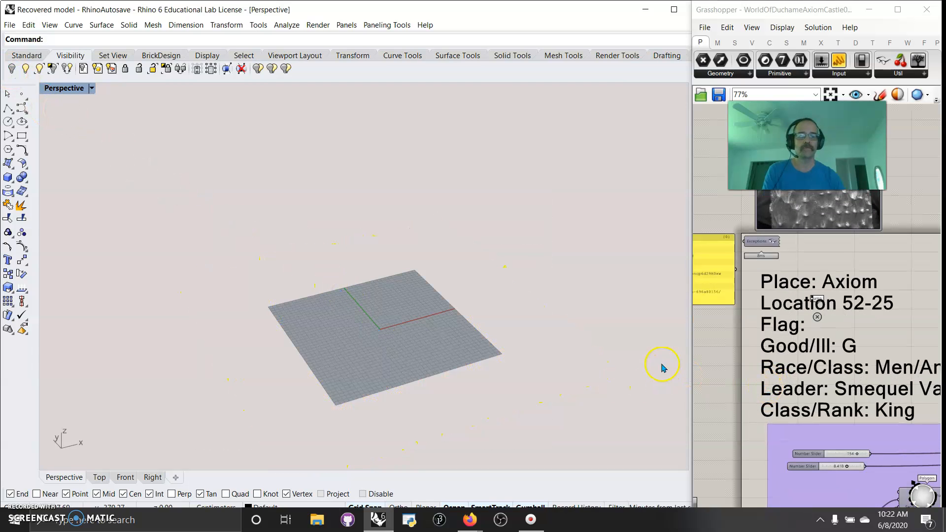
Widen the Grasshopper window and select the triangle's Polygon component in the purple group to preview it.
drag(693, 359, 458, 352)
right_drag(380, 345, 229, 342)
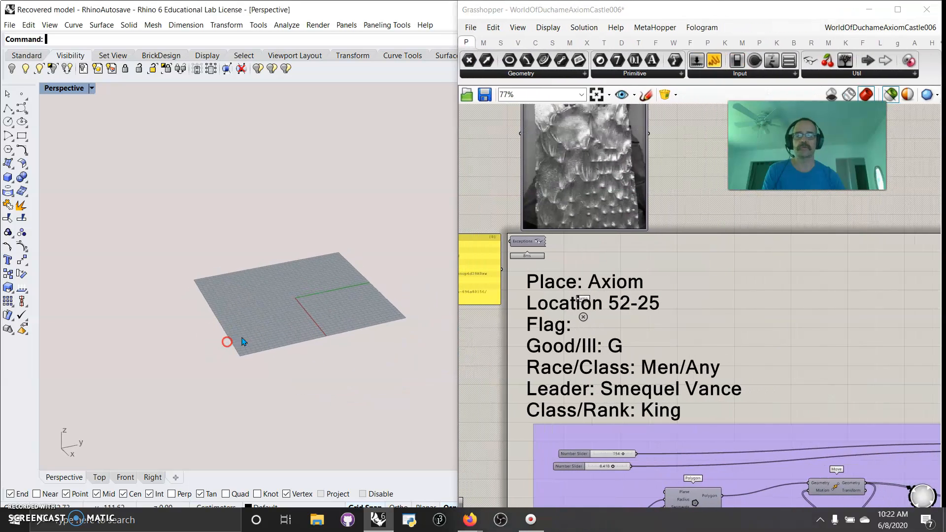
scroll(658, 381, up, 5)
right_drag(572, 483, 684, 261)
scroll(749, 209, down, 4)
right_drag(793, 279, 651, 298)
click(648, 303)
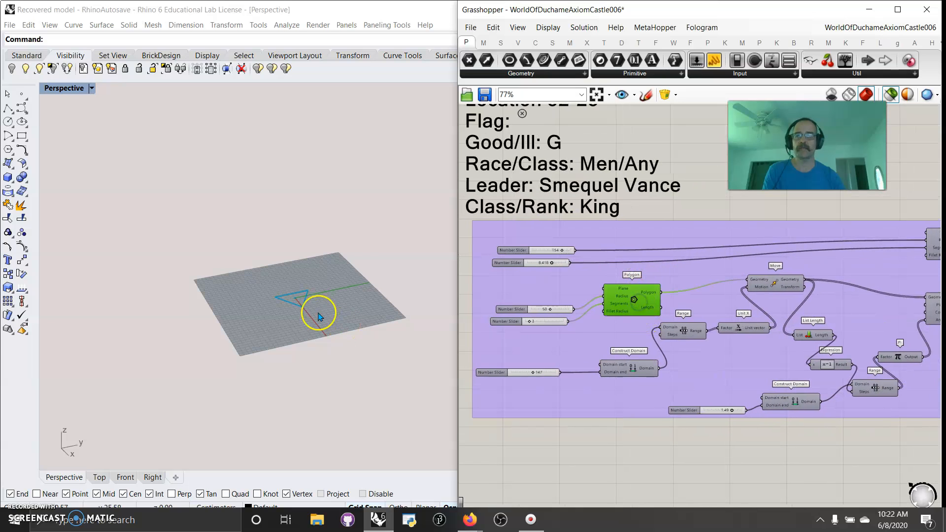
Preview the Move component's row of triangles and the second Polygon component in the viewport.
scroll(305, 305, up, 3)
right_drag(630, 336, 535, 349)
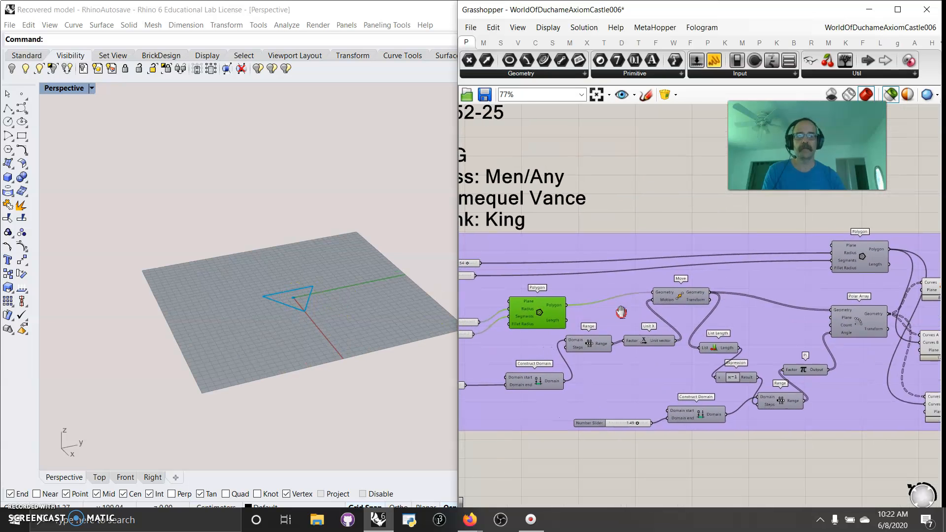
click(680, 297)
right_drag(355, 412, 378, 398)
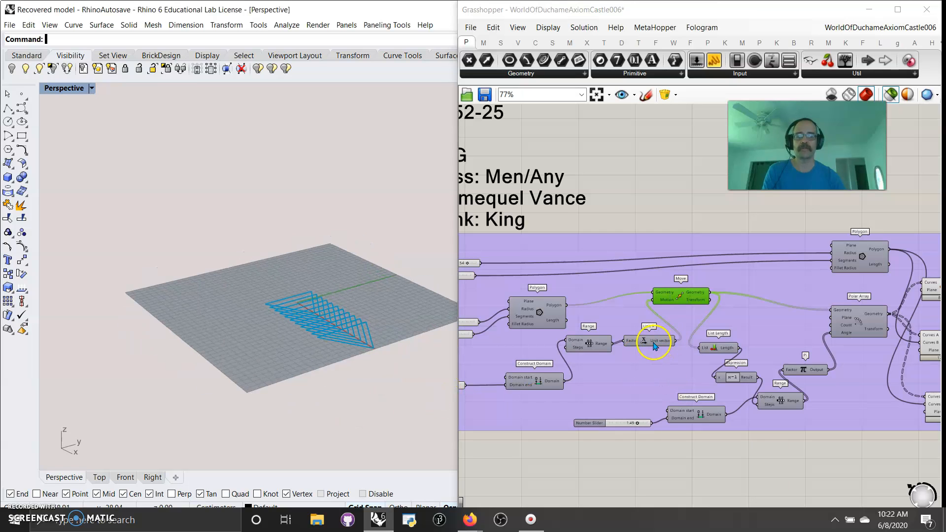
right_drag(771, 310, 729, 313)
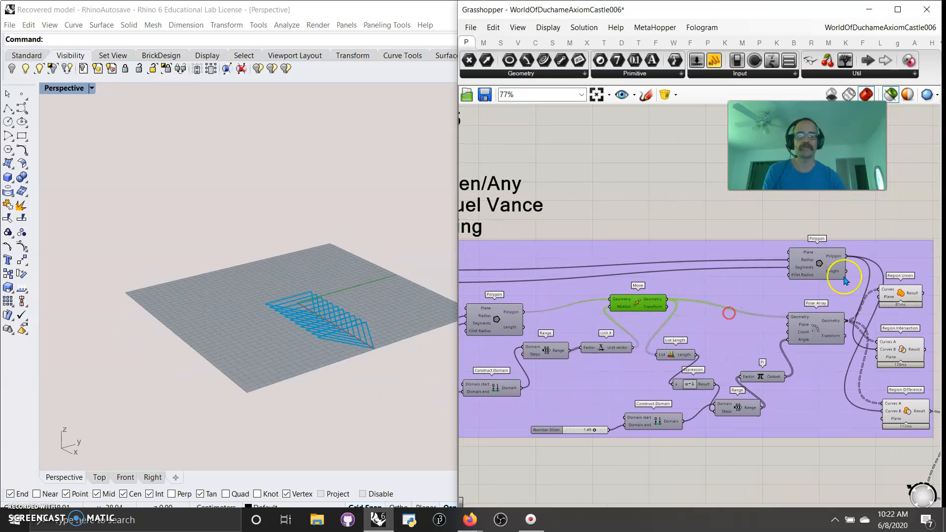
click(825, 270)
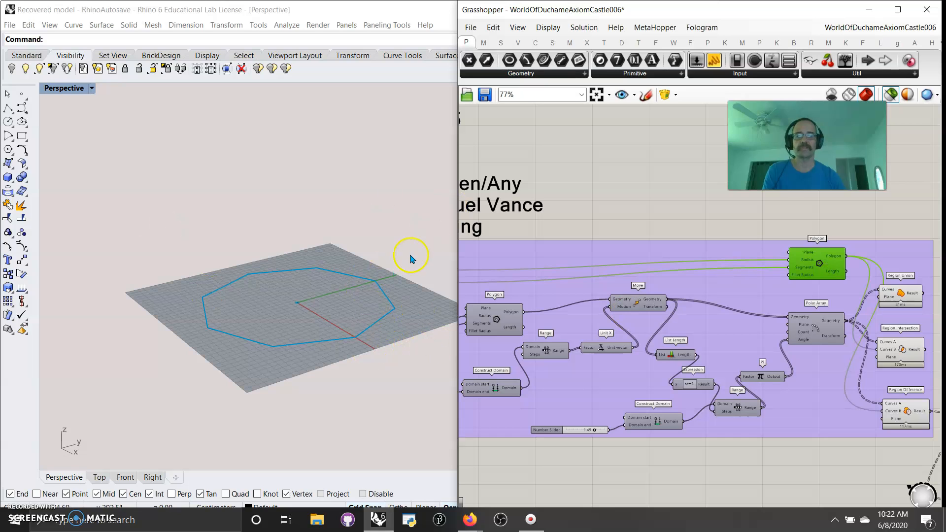
click(638, 305)
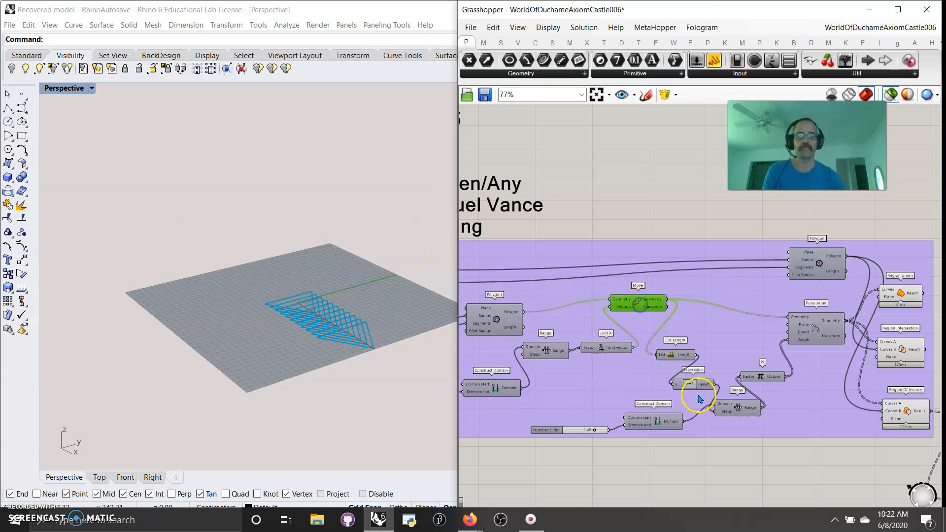
Preview the Polar Array and set the Number Slider driving its angle domain to 1.52.
click(808, 343)
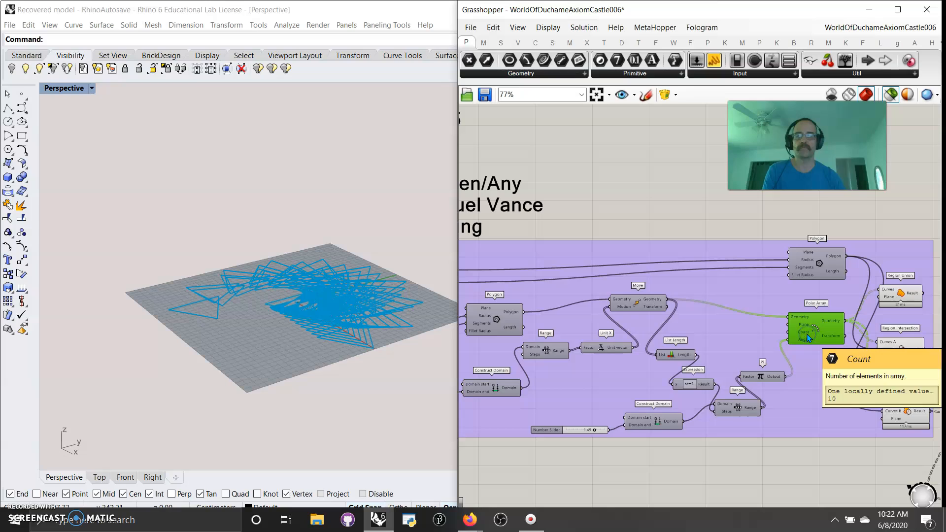
scroll(389, 349, up, 10)
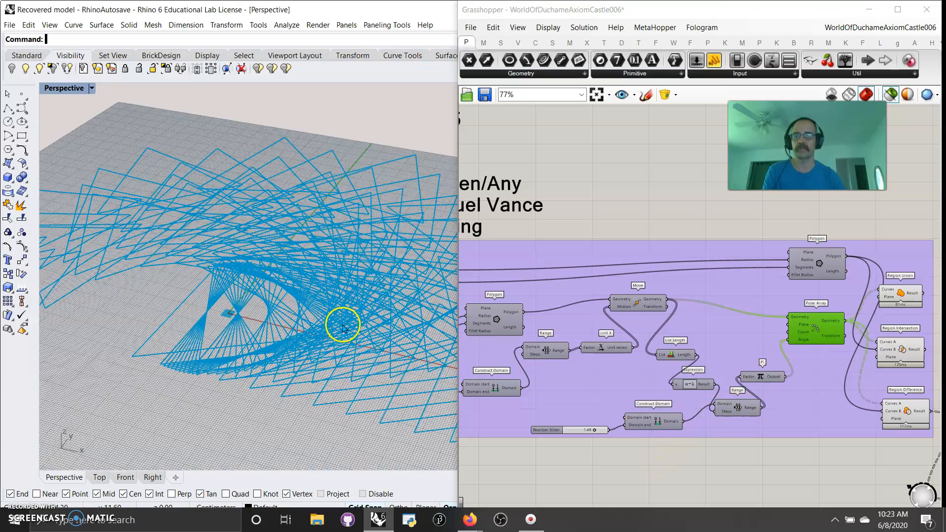
scroll(347, 327, down, 8)
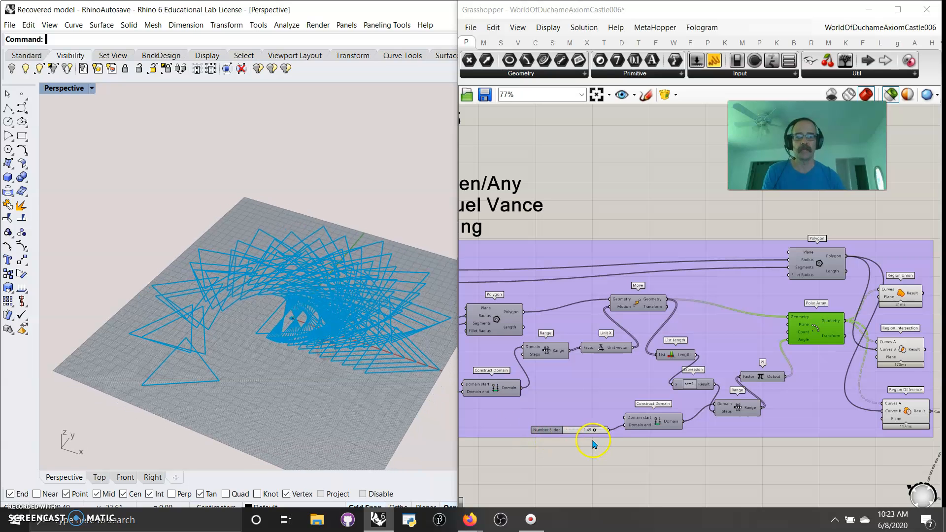
mouse_move(596, 433)
mouse_down()
mouse_move(567, 433)
mouse_move(607, 434)
mouse_move(587, 434)
mouse_move(597, 434)
mouse_up()
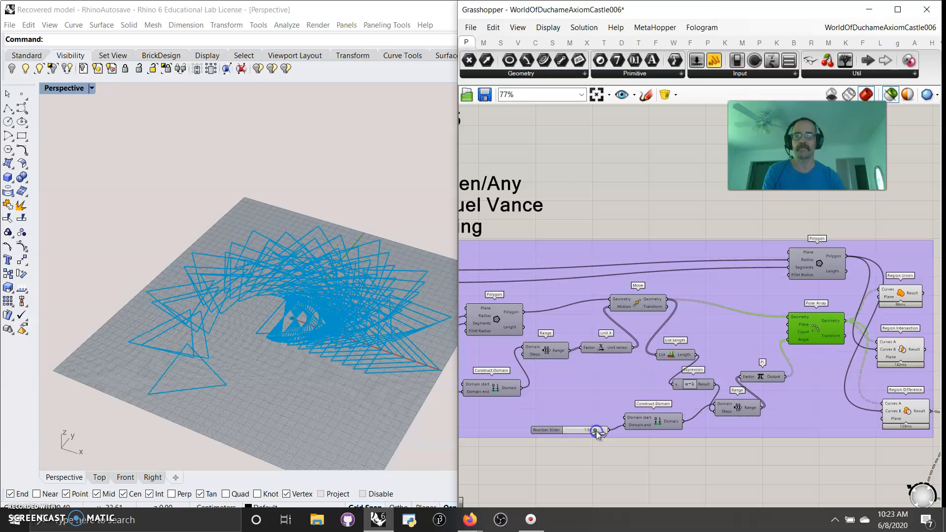
Set the radius slider of the three-segment Polygon to 20.
right_drag(554, 378, 724, 356)
right_drag(569, 351, 619, 359)
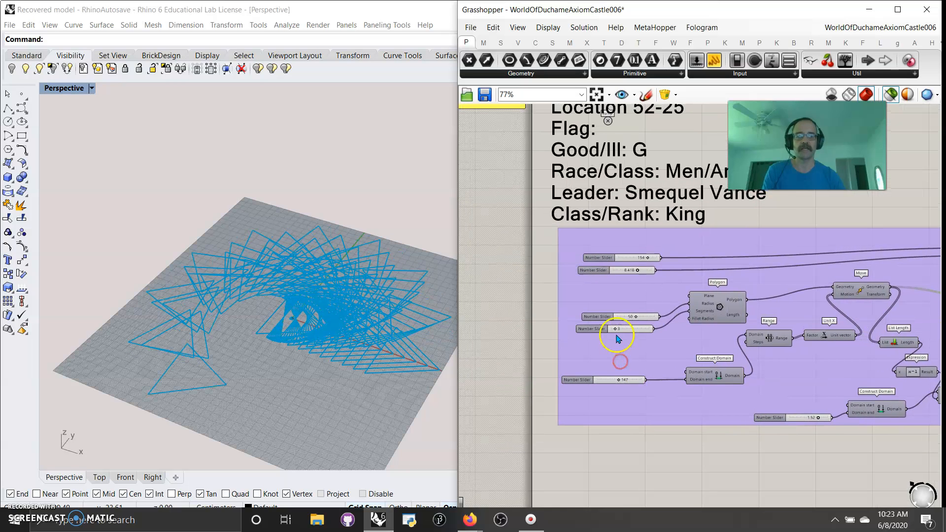
scroll(614, 341, up, 5)
mouse_move(618, 318)
mouse_down()
mouse_move(635, 320)
mouse_move(622, 322)
mouse_up()
drag(669, 286, 643, 220)
Preview the large Polygon component and trace its wires back to its radius and segments sliders.
right_drag(662, 203, 585, 362)
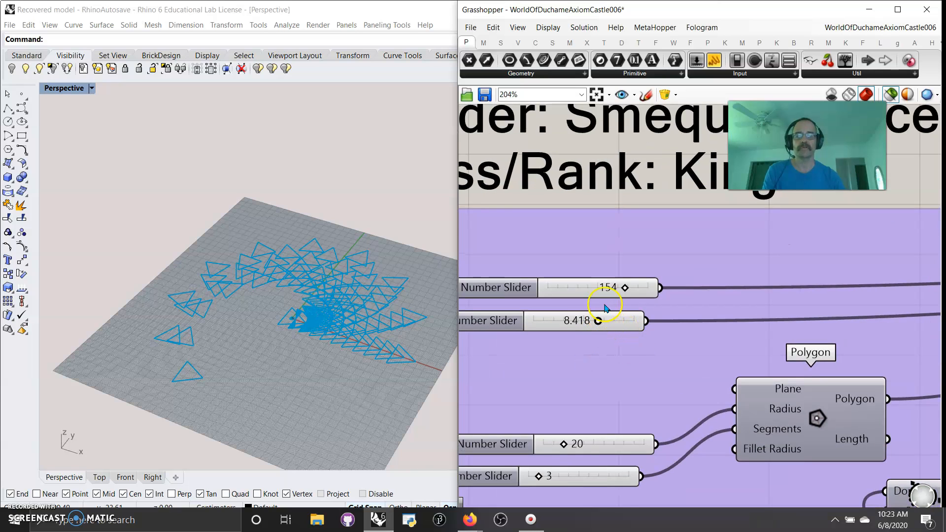
right_drag(784, 298, 651, 286)
right_drag(782, 328, 662, 302)
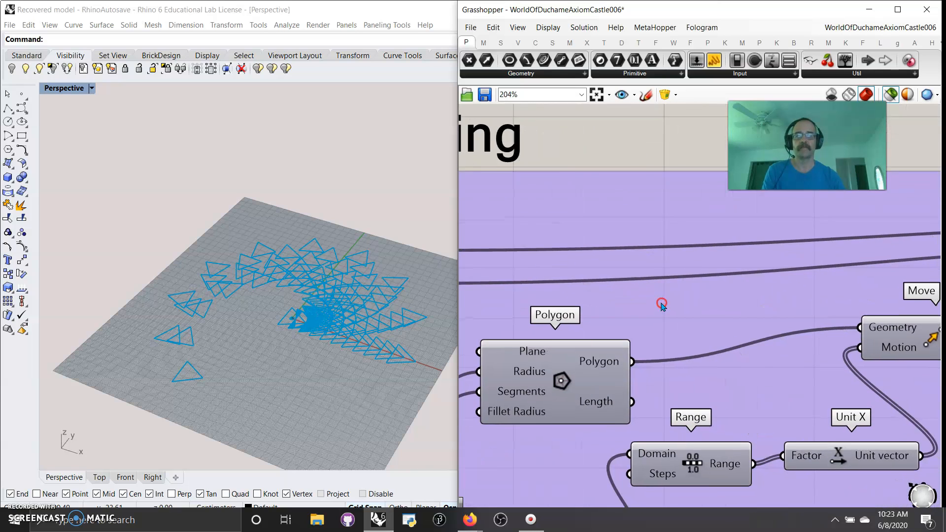
right_drag(785, 297, 615, 278)
mouse_move(771, 256)
right_down()
mouse_move(574, 273)
mouse_move(528, 299)
right_up()
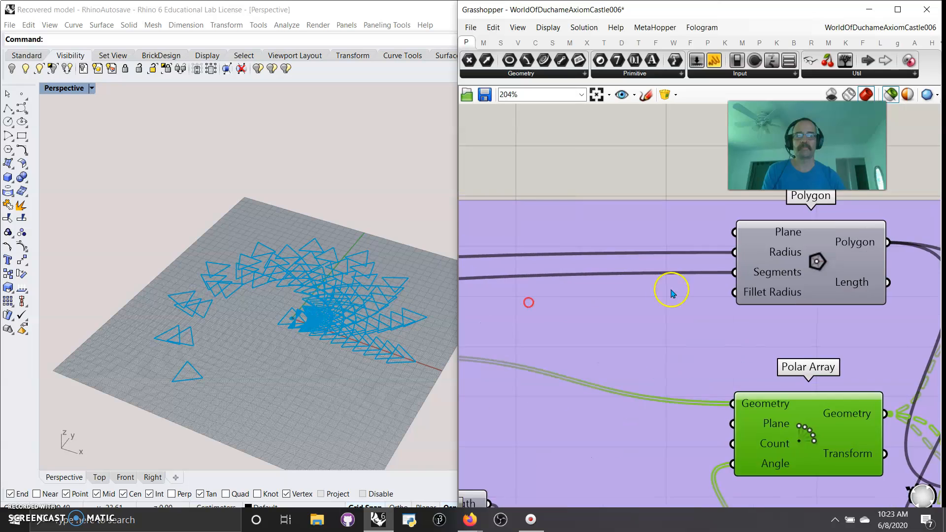
click(804, 266)
right_drag(595, 326, 819, 319)
right_drag(512, 277, 733, 275)
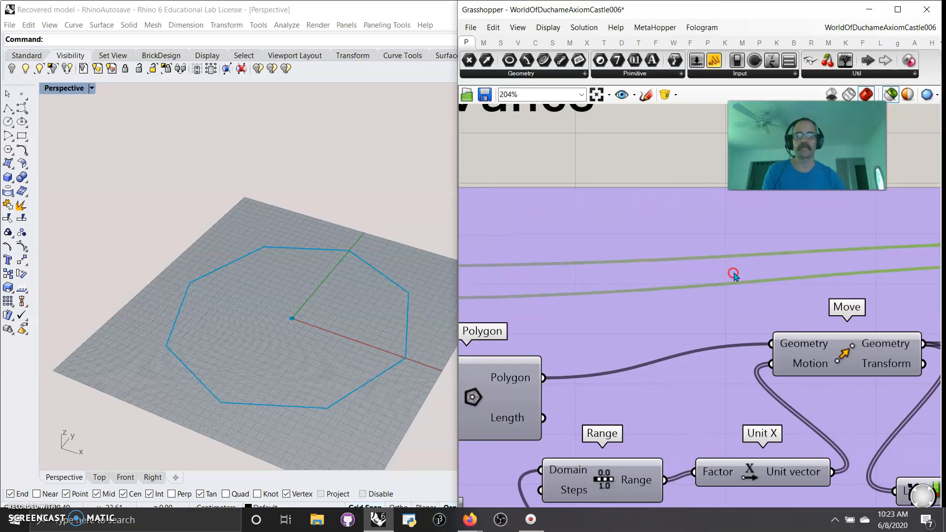
right_drag(567, 304, 739, 293)
right_drag(539, 295, 672, 293)
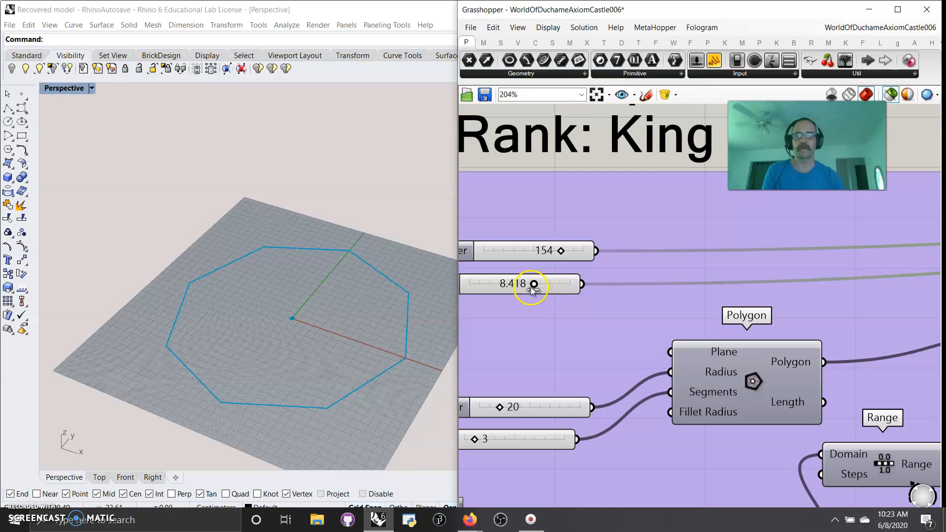
Change the large Polygon's segments slider to integer rounding at 8 and set its radius slider to 136.
drag(520, 290, 543, 287)
right_click(555, 286)
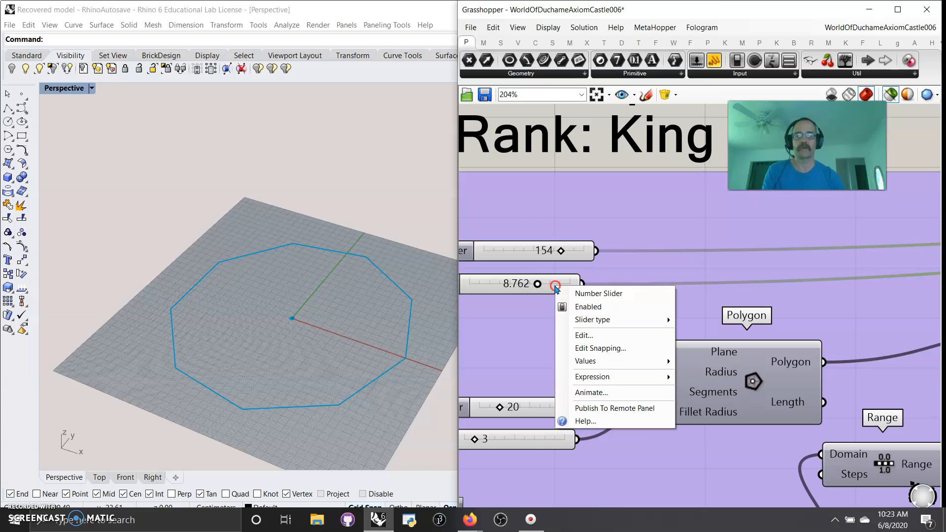
click(586, 336)
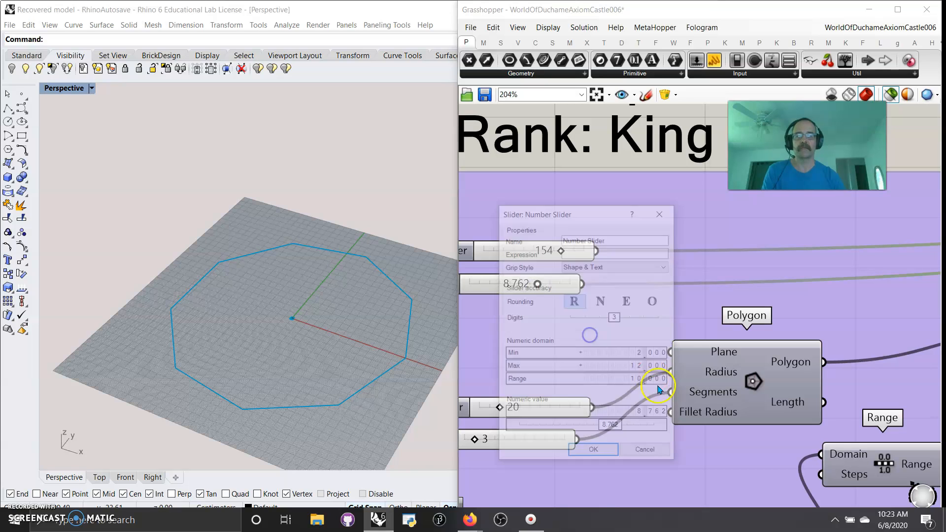
click(601, 301)
click(594, 452)
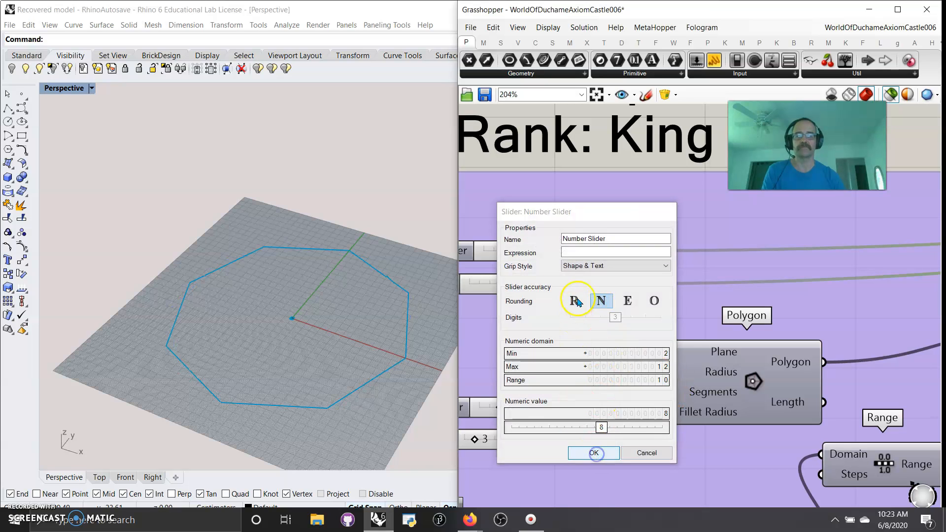
mouse_move(544, 252)
mouse_down()
mouse_move(531, 255)
mouse_move(552, 252)
mouse_up()
Preview the Region Union, Region Intersection and Region Difference results of the array and the large Polygon.
scroll(697, 282, down, 8)
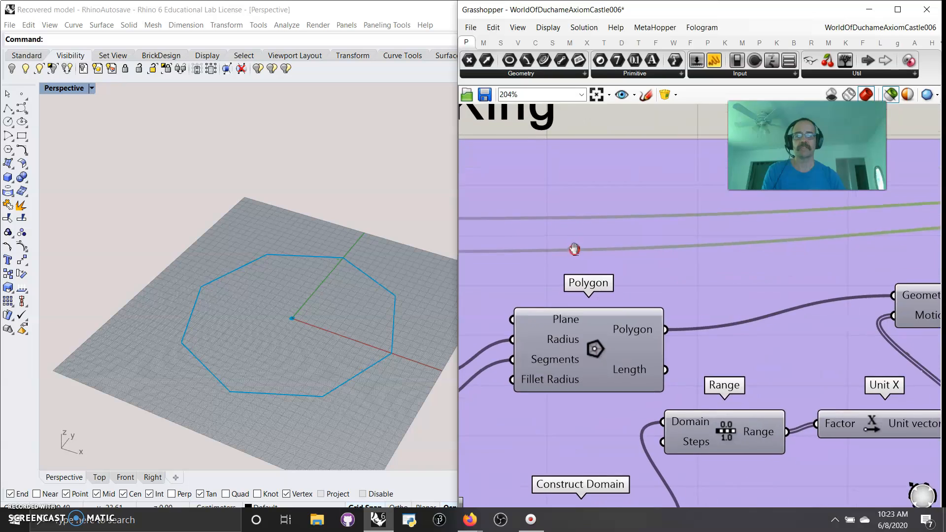
scroll(686, 305, up, 3)
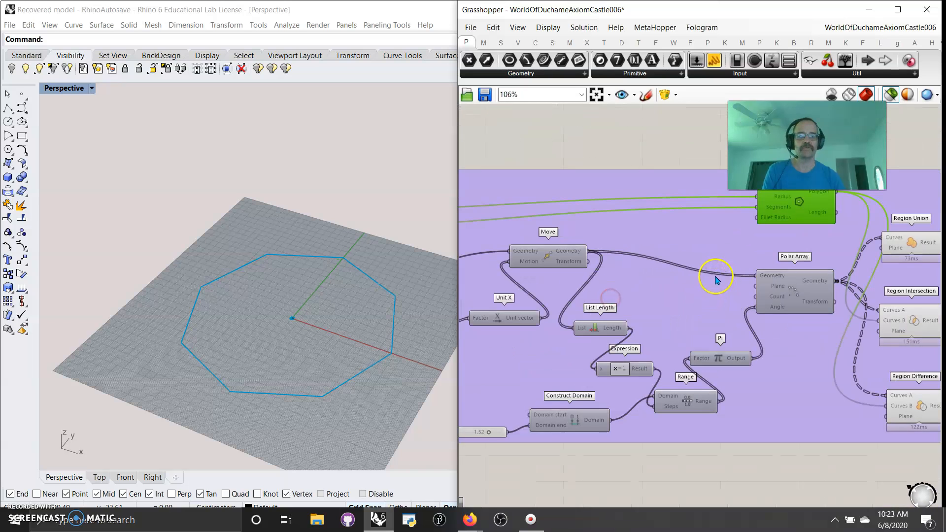
right_drag(838, 317, 622, 384)
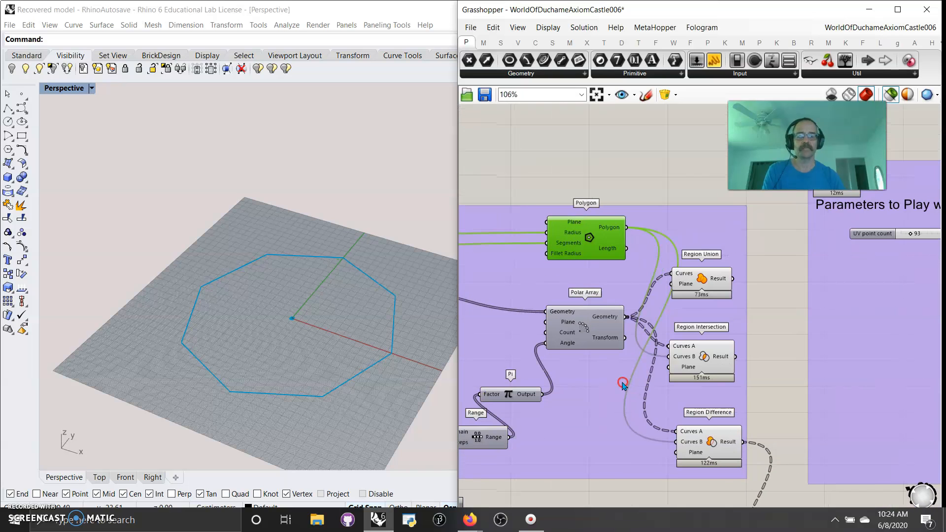
click(701, 281)
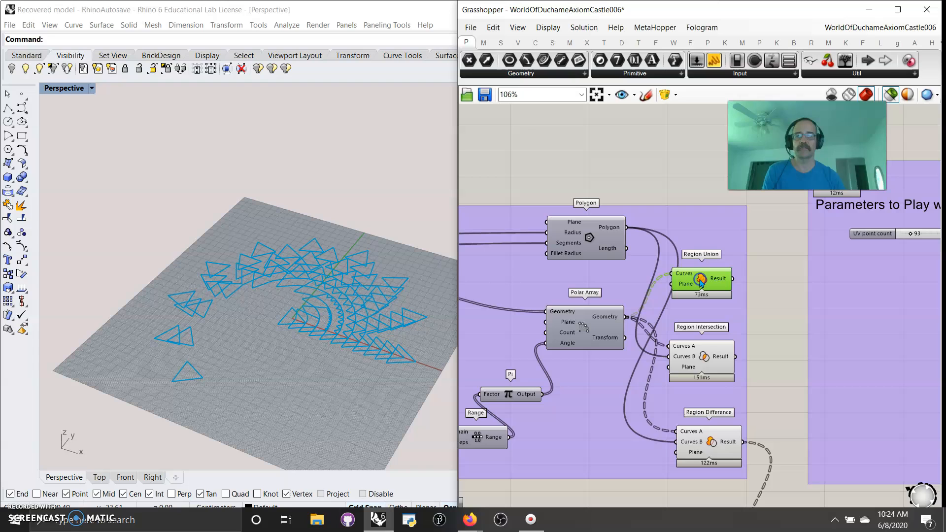
click(708, 365)
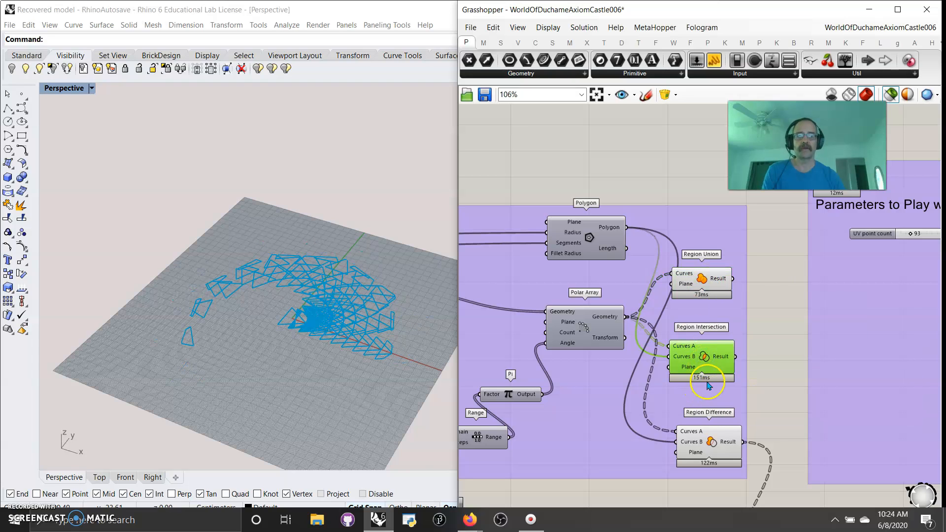
click(712, 443)
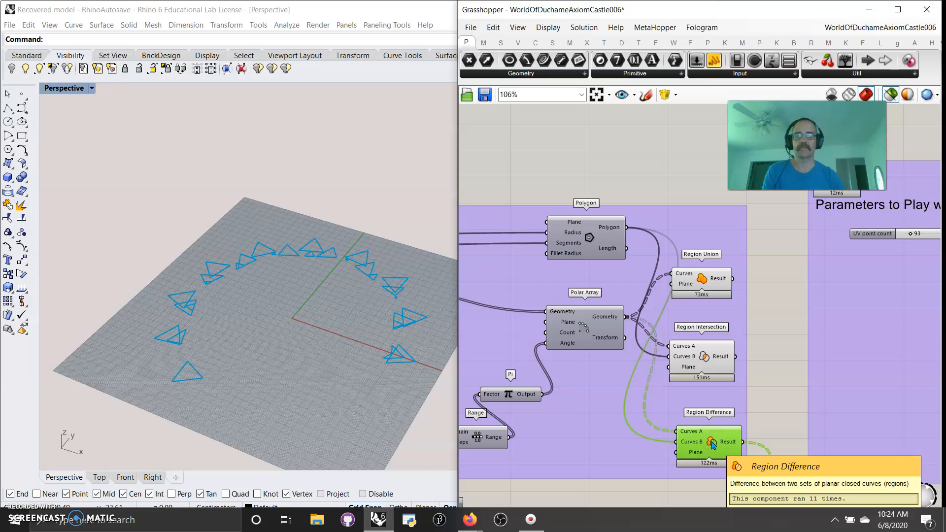
Reduce the large Polygon's radius slightly with the Region Difference result previewed.
right_drag(601, 415, 753, 441)
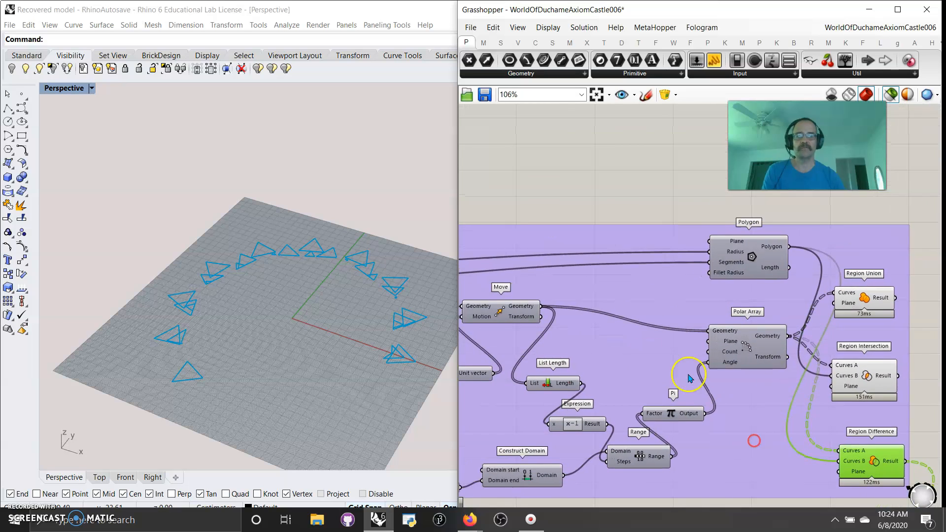
right_drag(580, 343, 755, 345)
right_drag(534, 305, 695, 329)
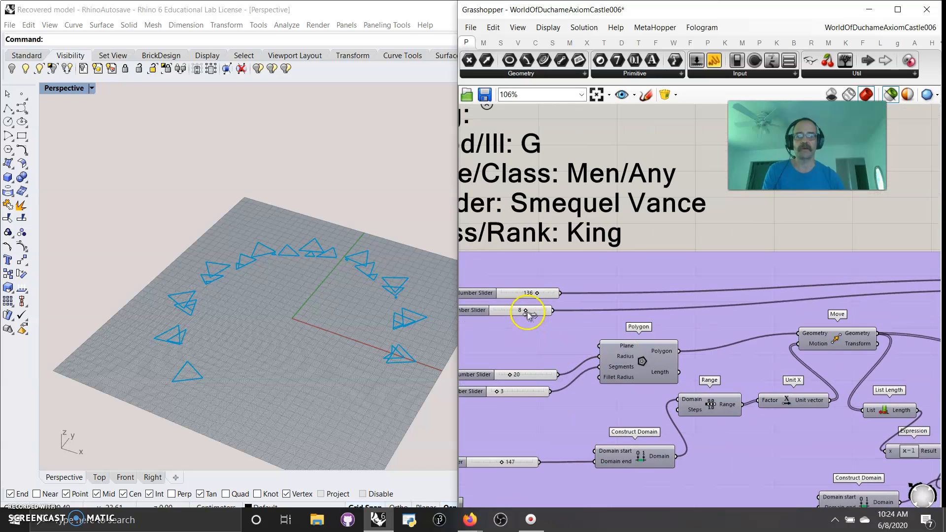
drag(537, 294, 534, 298)
Follow the Region Difference output through the Curve component to the Offset Curve, Merge and Extrude group.
right_drag(748, 304, 639, 257)
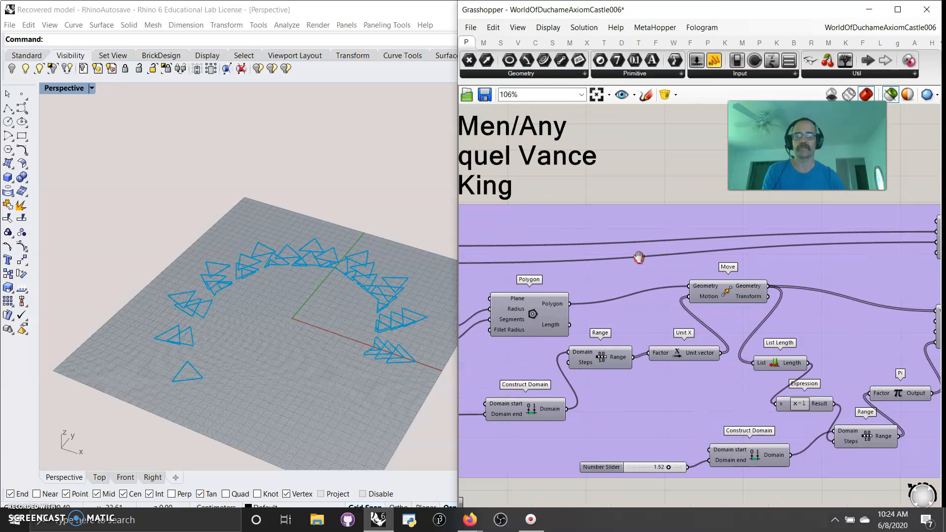
scroll(656, 298, down, 2)
right_drag(779, 361, 593, 350)
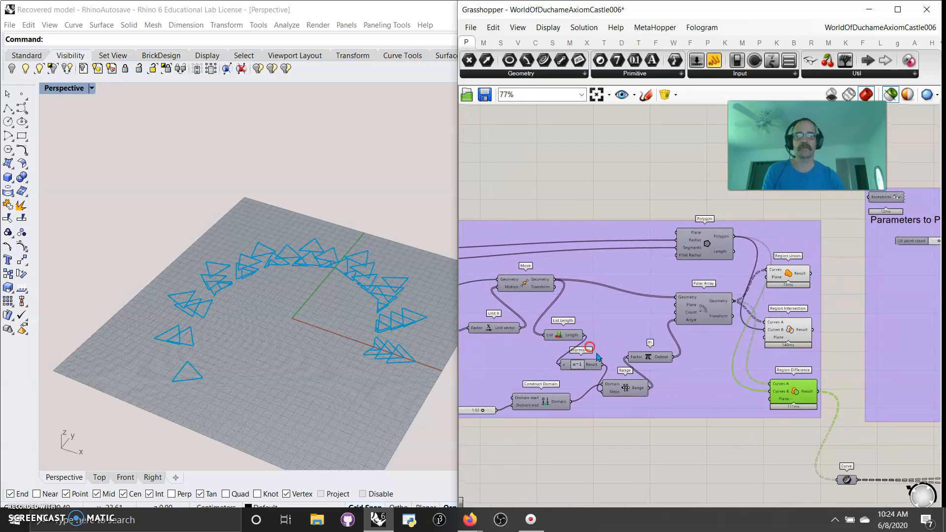
right_drag(721, 403, 631, 388)
right_drag(726, 483, 634, 410)
click(662, 390)
right_drag(727, 456, 553, 351)
right_drag(649, 362, 479, 350)
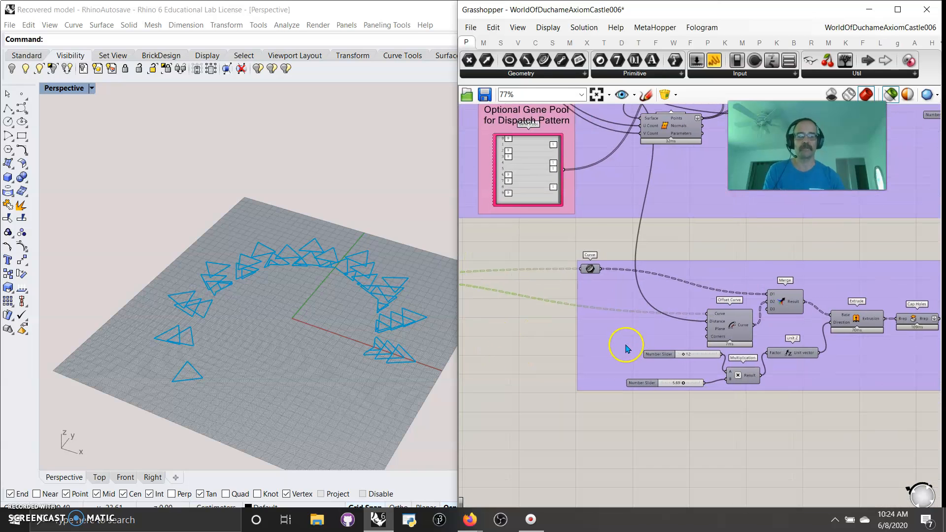
Preview the Offset Curve, Curve and Merge results that feed the wall extrusion.
click(734, 327)
right_drag(786, 446, 689, 445)
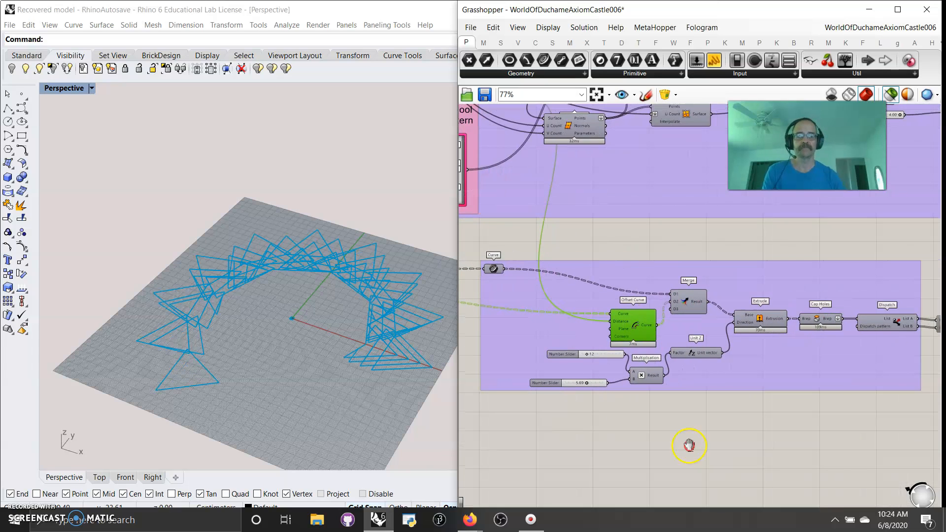
scroll(683, 308, up, 2)
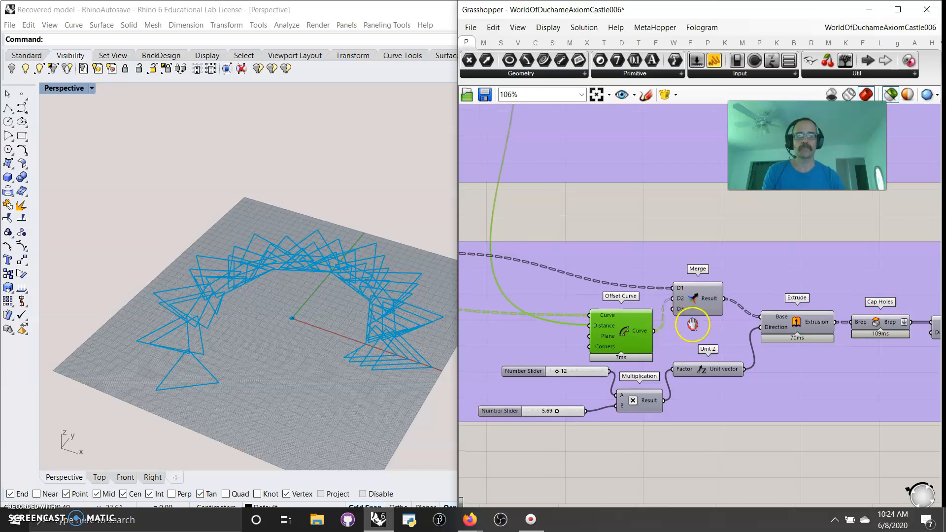
right_drag(693, 324, 783, 340)
click(534, 273)
right_drag(561, 359, 573, 337)
click(739, 329)
click(814, 296)
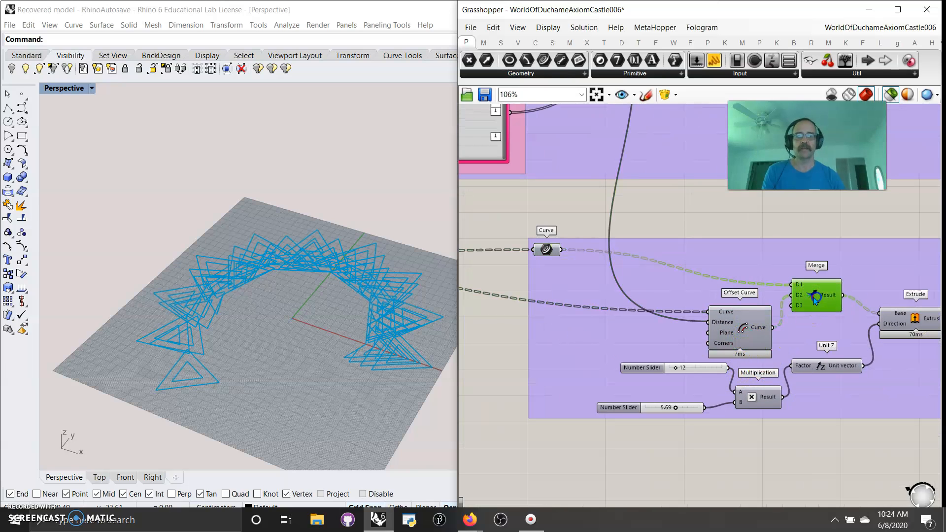
Preview the Extrude and Cap Holes results and follow them to the Dispatch component.
right_drag(815, 346, 676, 276)
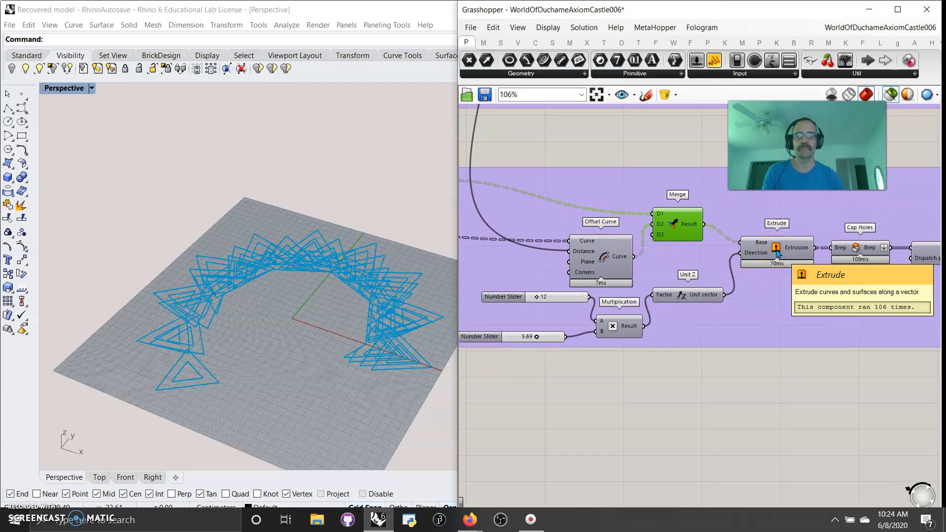
click(777, 252)
right_drag(822, 402, 667, 406)
click(701, 254)
right_drag(745, 428, 682, 438)
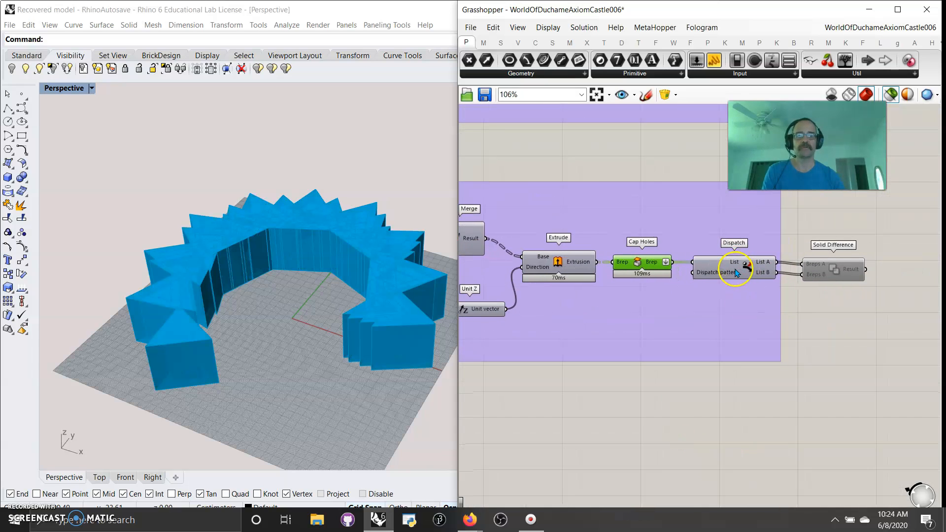
drag(736, 274, 741, 284)
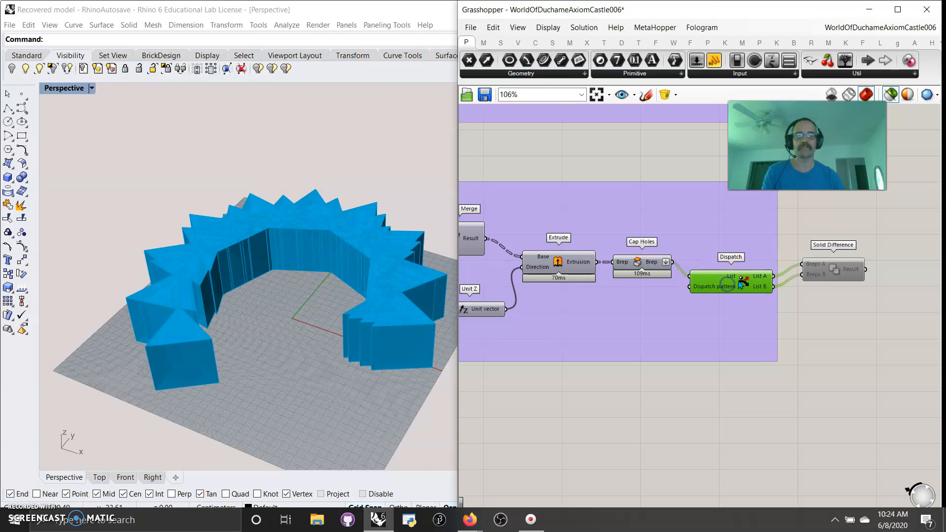
Enable the Solid Difference component on the dispatched breps and preview its result.
click(836, 270)
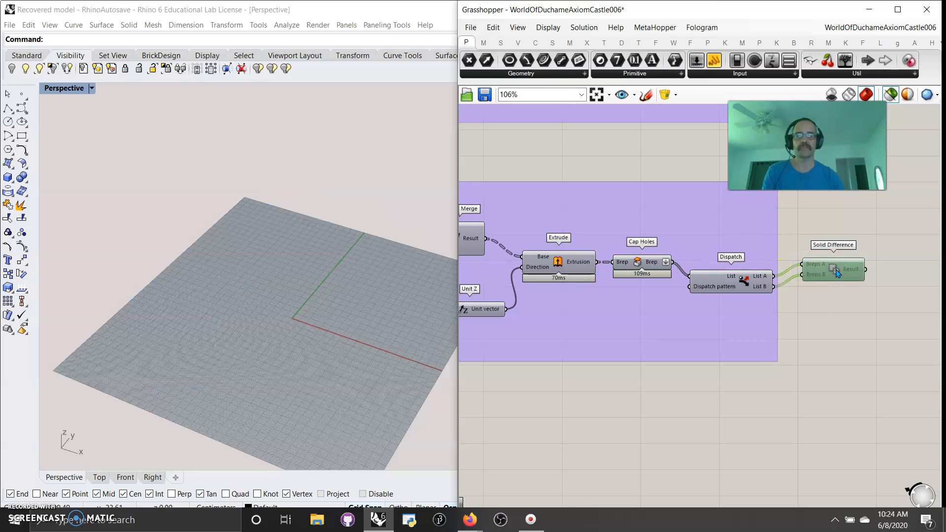
right_click(836, 275)
click(825, 301)
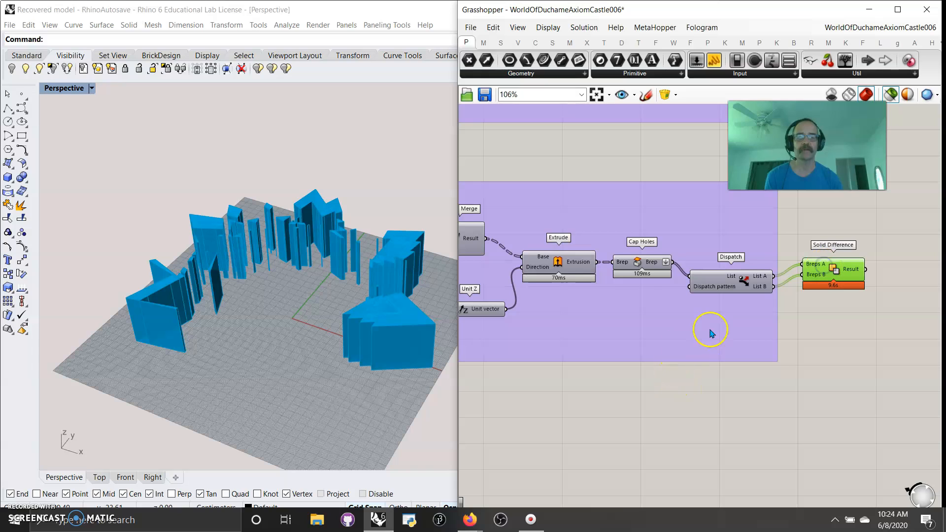
right_drag(830, 329, 814, 338)
click(816, 288)
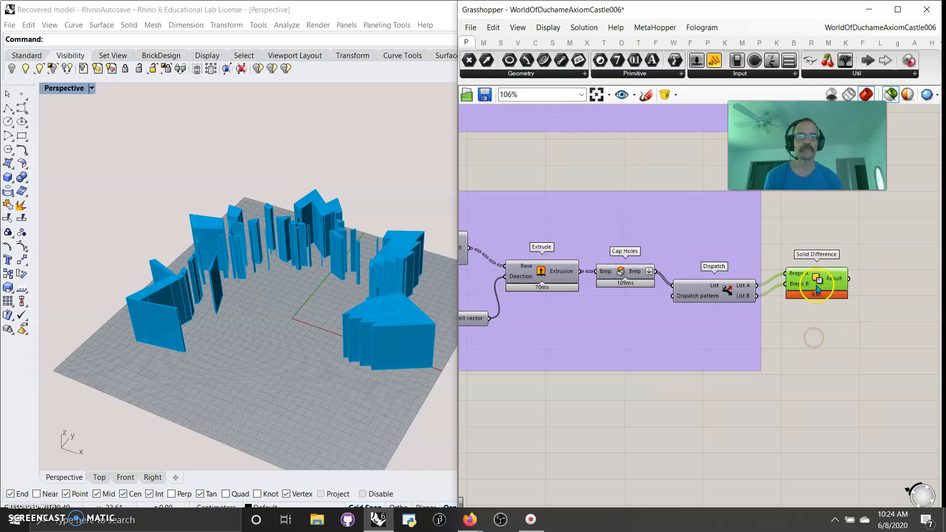
right_drag(792, 370, 810, 389)
click(837, 302)
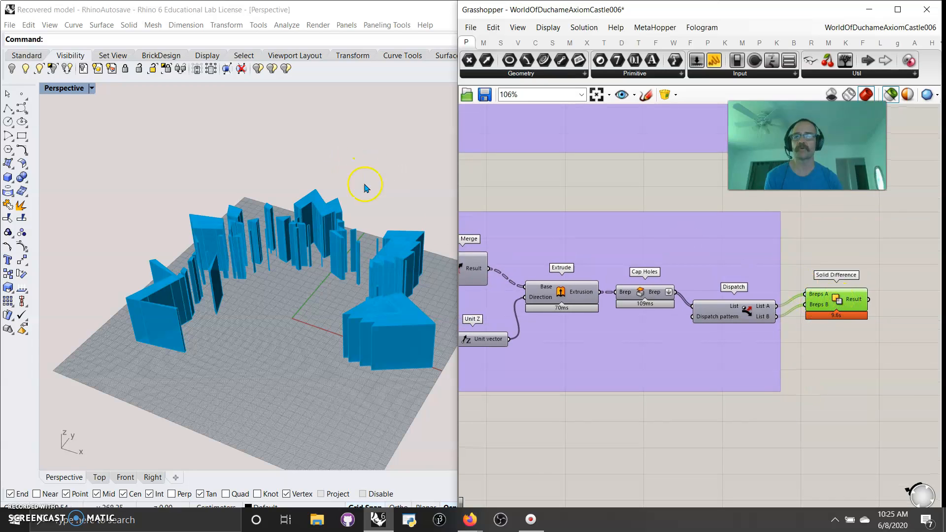
Bake the Solid Difference result as a group onto Layer 02 and deselect the component.
right_click(840, 301)
click(824, 346)
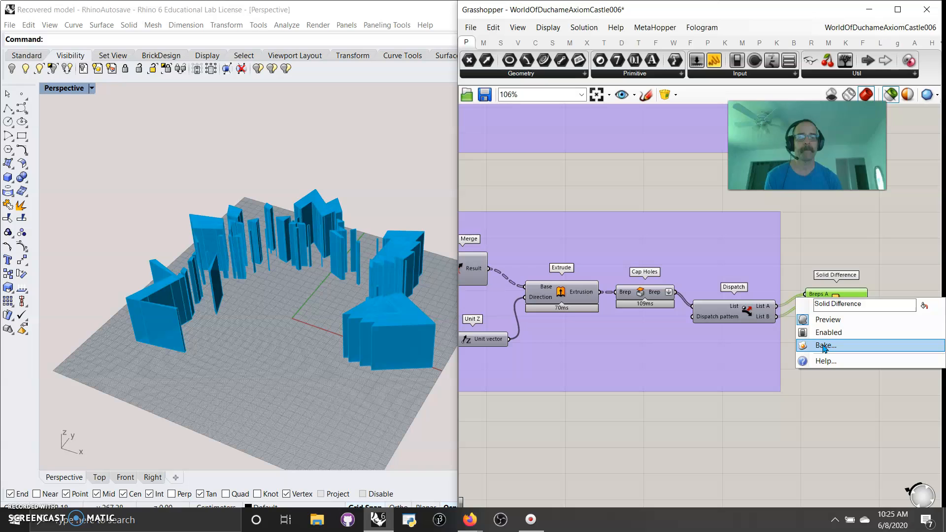
click(825, 346)
click(802, 254)
click(783, 349)
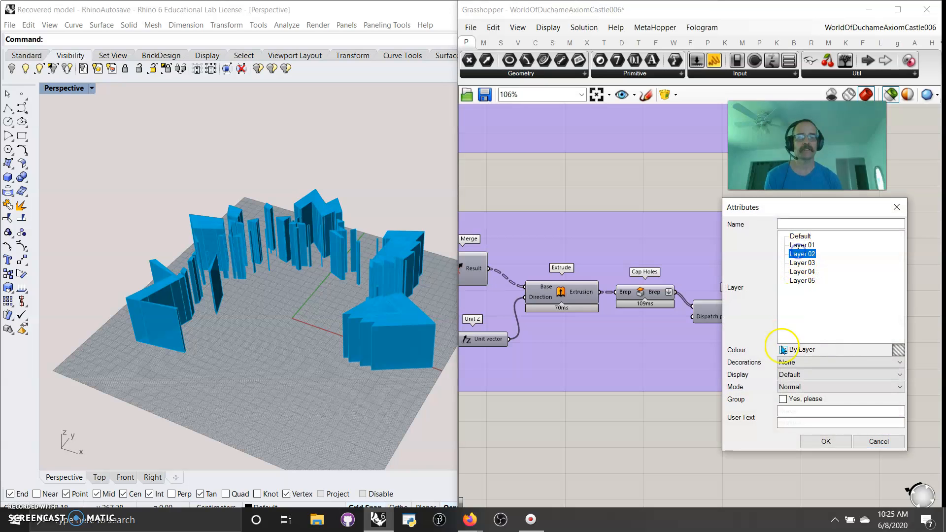
click(828, 442)
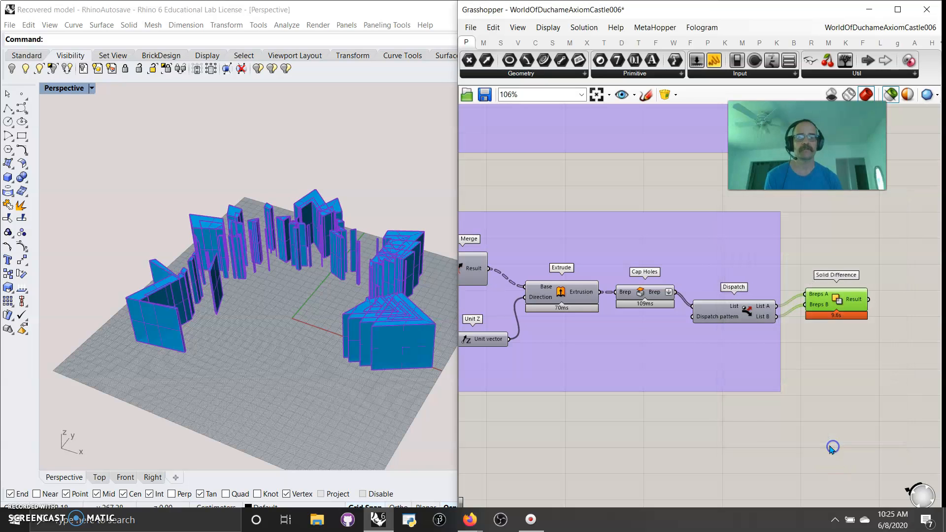
click(854, 374)
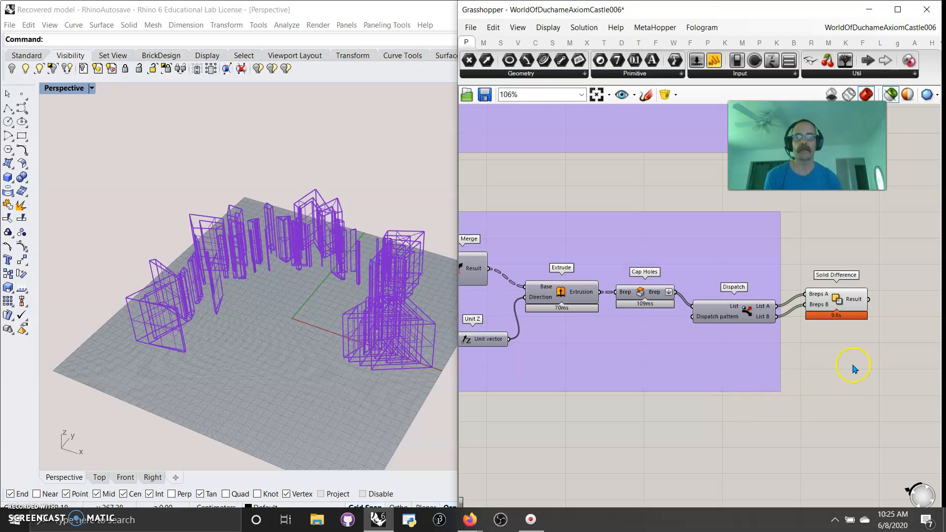
Swap the baked walls with the hidden objects and delete the old Group01 walls.
drag(391, 348, 117, 176)
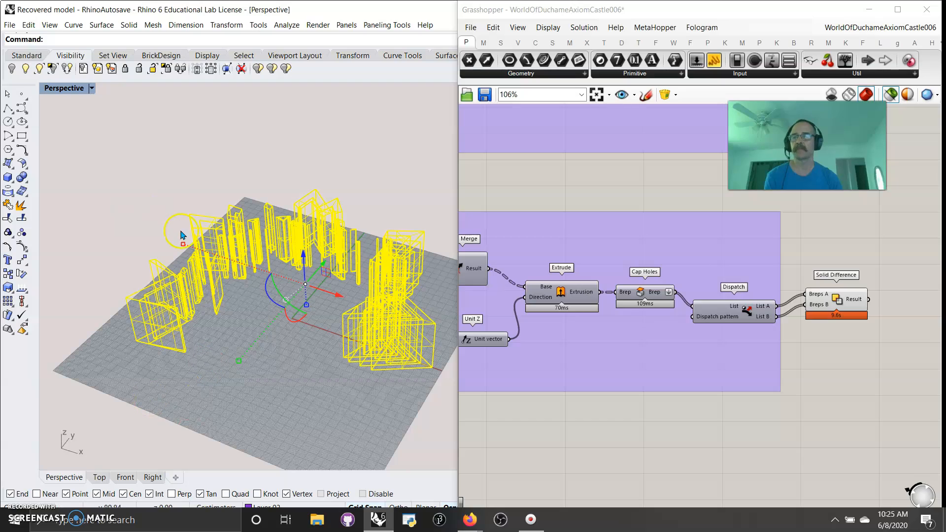
click(67, 68)
click(292, 333)
click(402, 335)
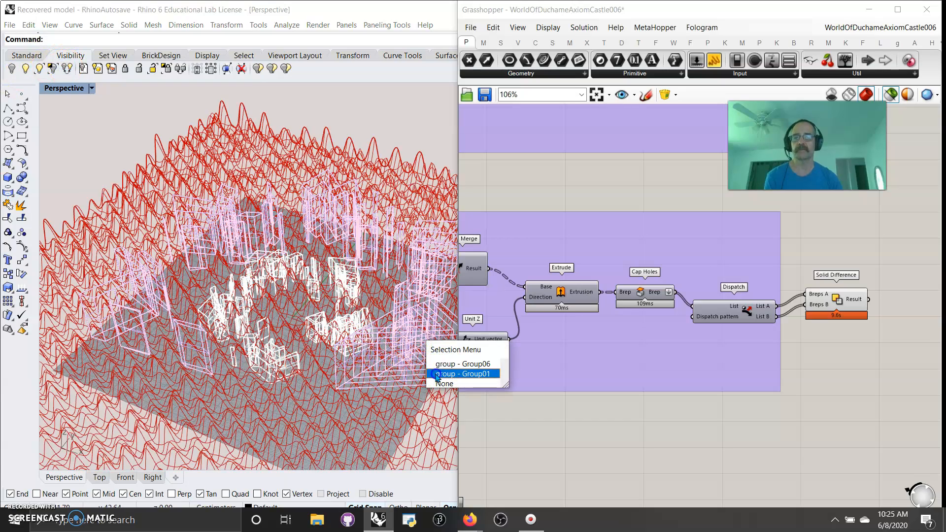
click(443, 375)
key(Delete)
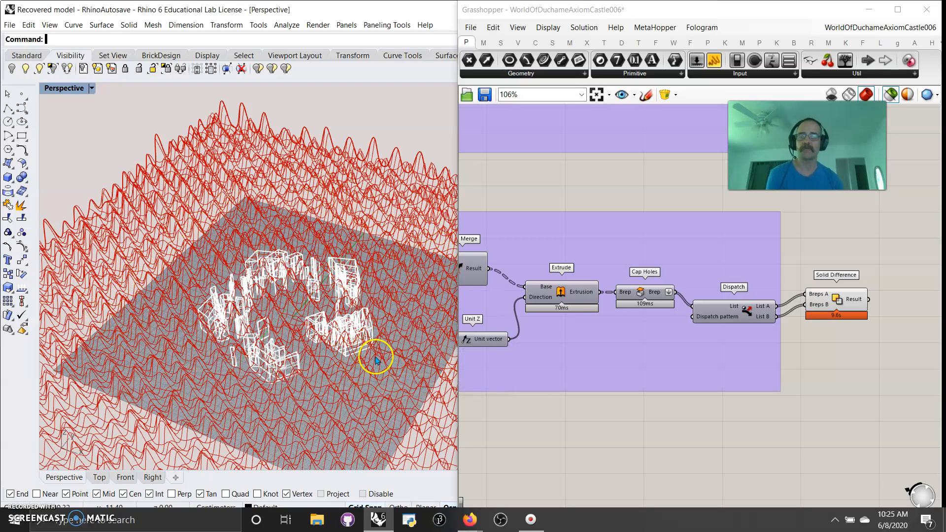
Show all hidden objects and display the Perspective viewport as Rendered in the four-viewport layout.
click(27, 71)
click(386, 360)
right_drag(560, 428, 739, 415)
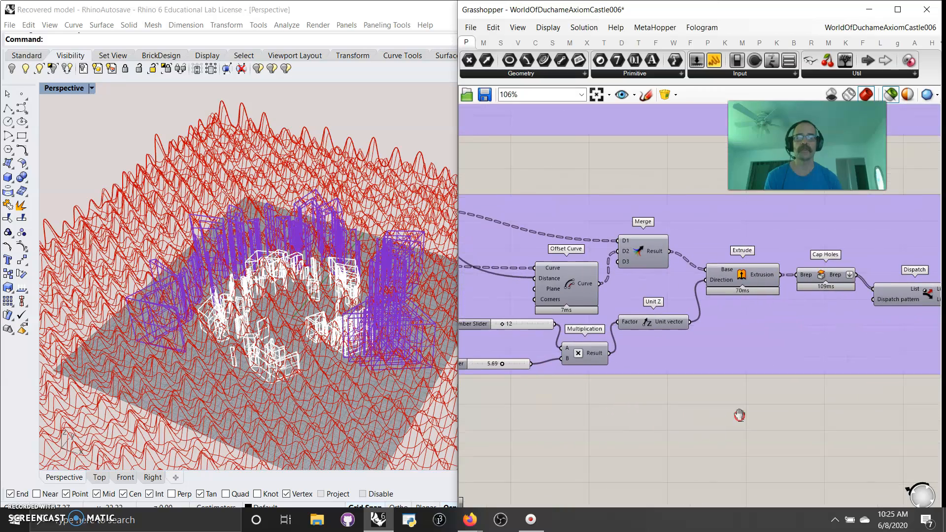
click(62, 88)
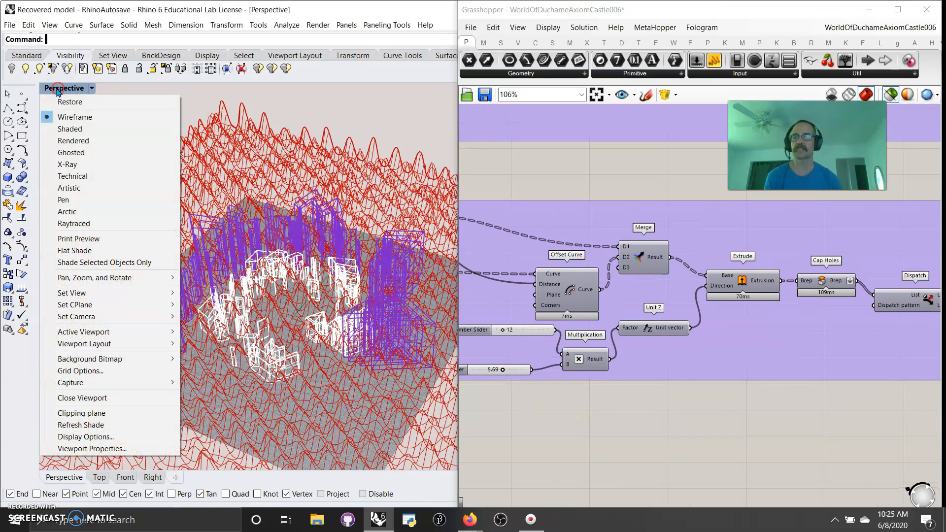
click(71, 140)
double_click(62, 88)
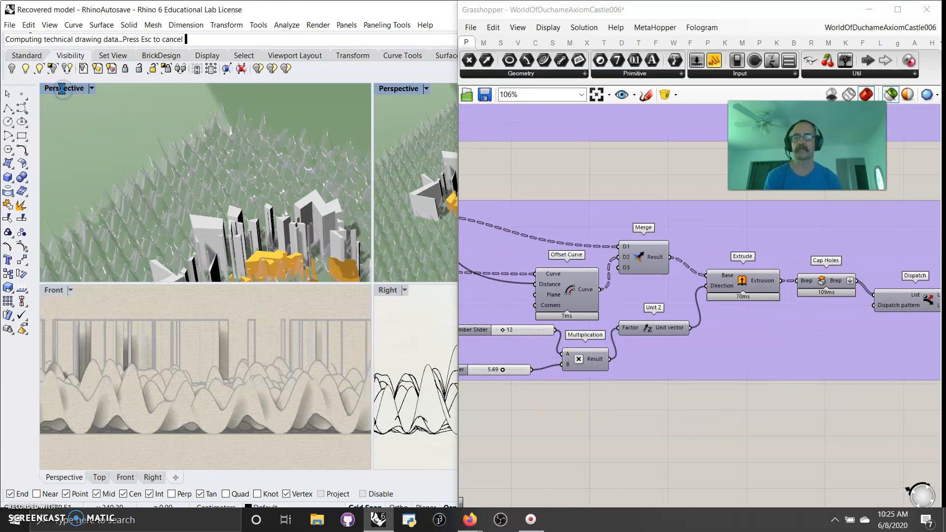
Switch from Grasshopper to Rhino, widen the side panel and select the baked walls.
right_drag(862, 403, 722, 380)
click(885, 264)
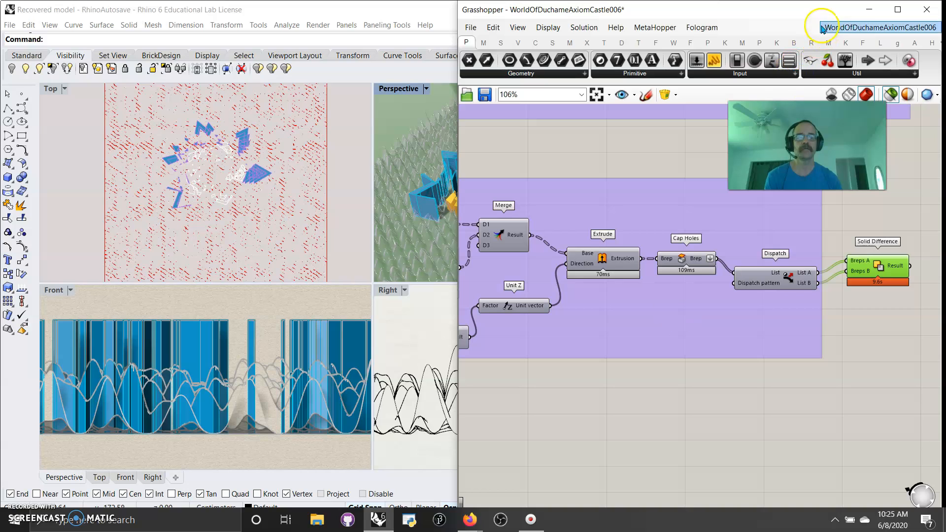
click(868, 10)
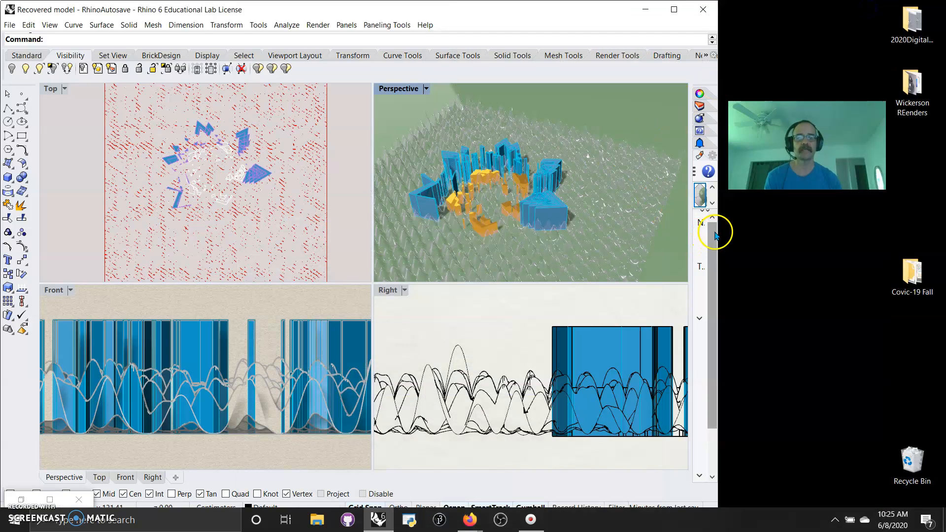
drag(720, 230, 652, 252)
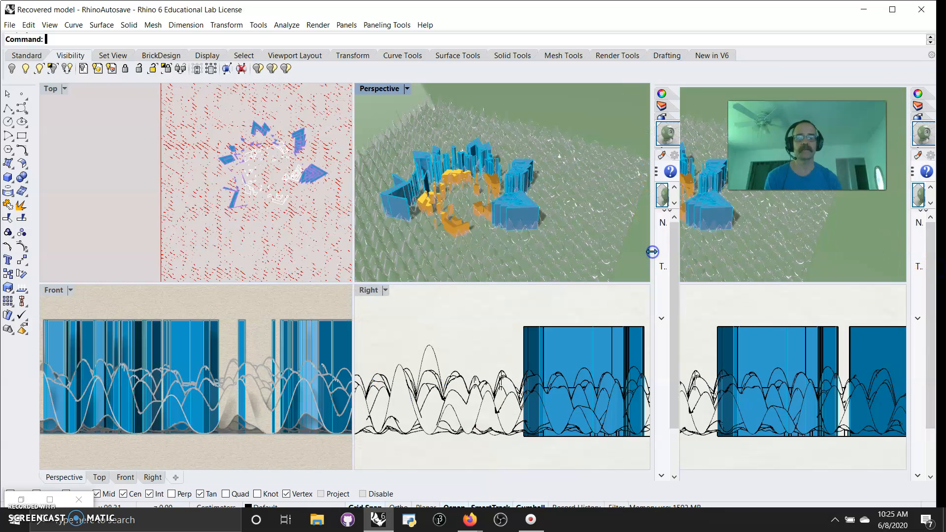
click(518, 213)
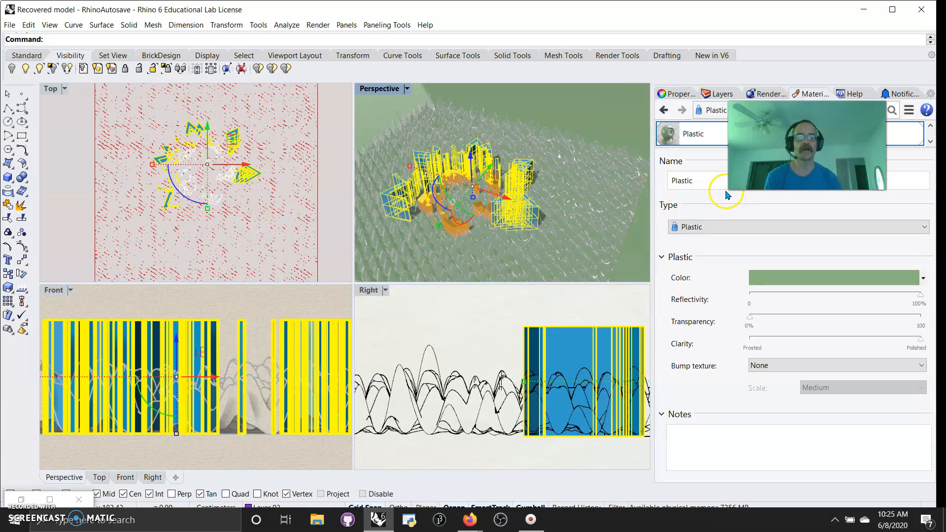
drag(808, 145, 530, 72)
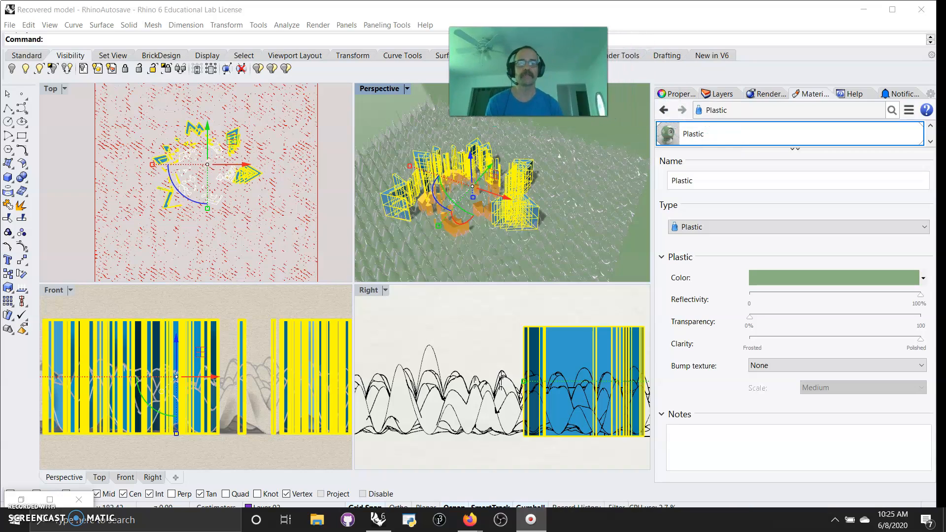
Expand the list of materials and add a new Glass material.
click(799, 96)
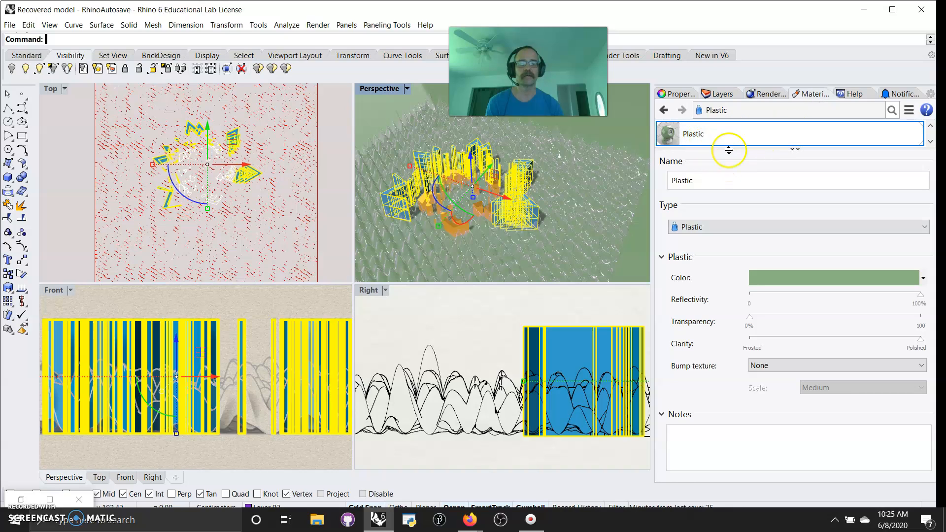
click(796, 150)
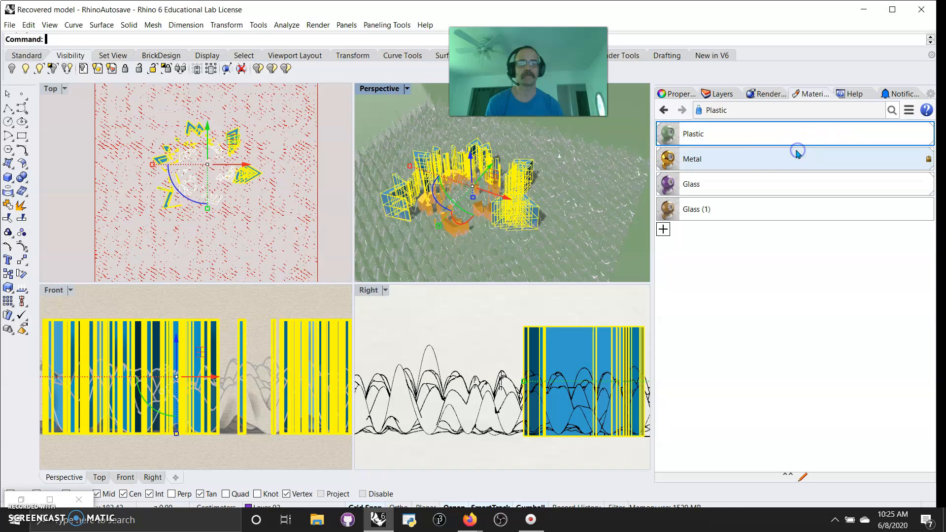
click(664, 230)
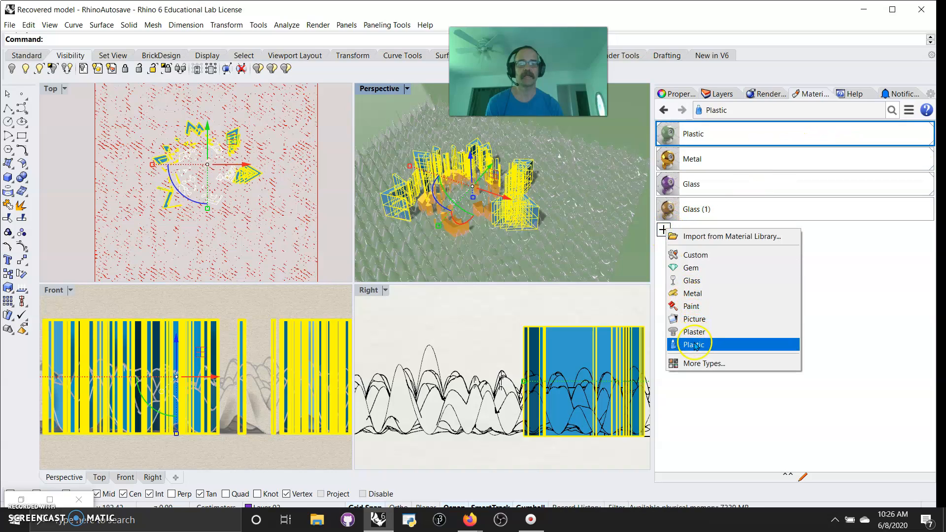
click(689, 281)
click(710, 250)
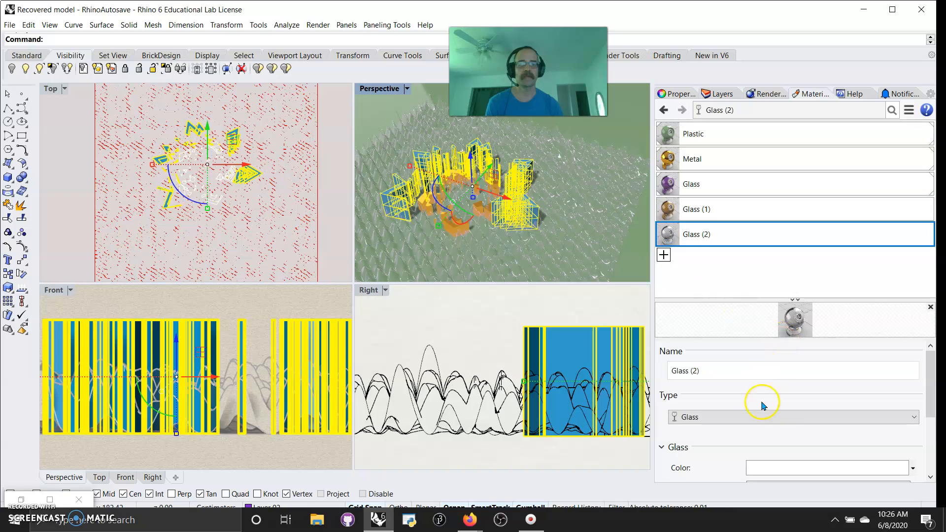
Set the new glass material's color to light orange, R 244, G 175, B 93.
click(804, 465)
drag(571, 167, 590, 172)
click(500, 181)
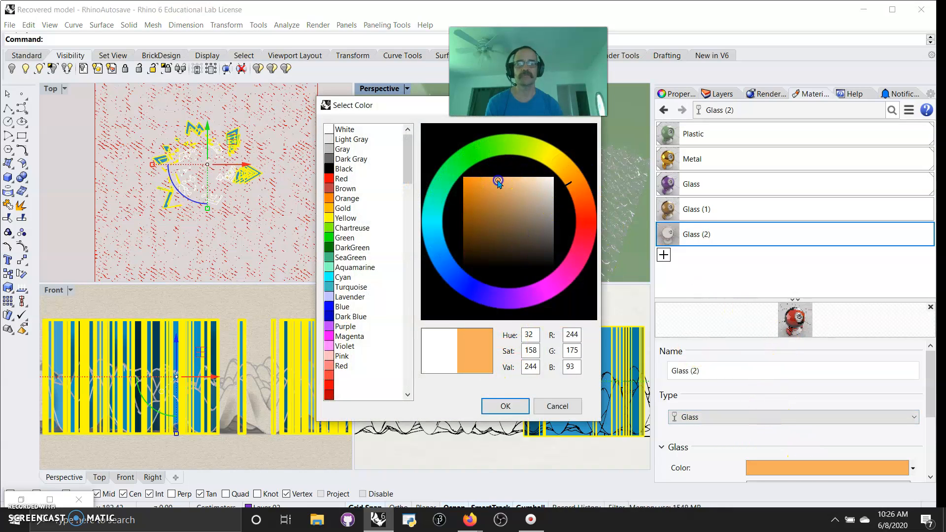
click(506, 405)
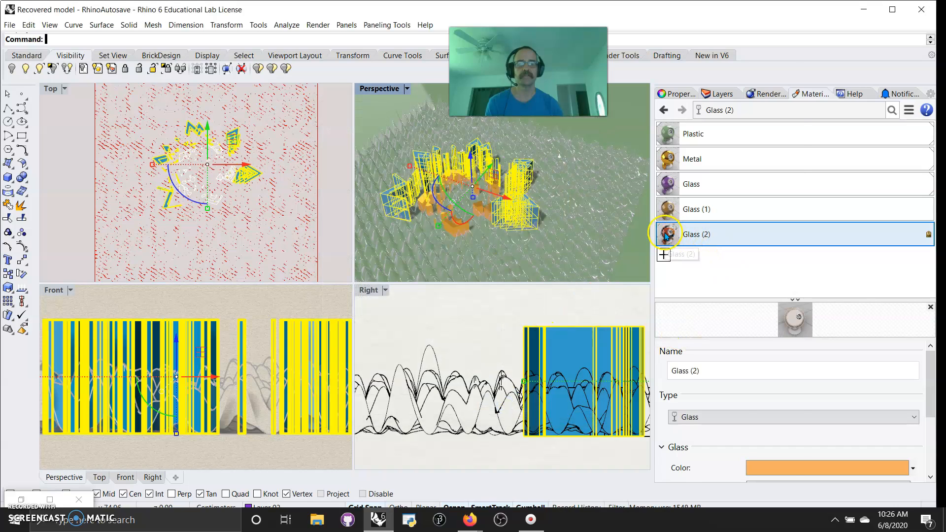
Assign the light orange glass material to the selected walls and deselect them.
right_click(666, 236)
click(705, 69)
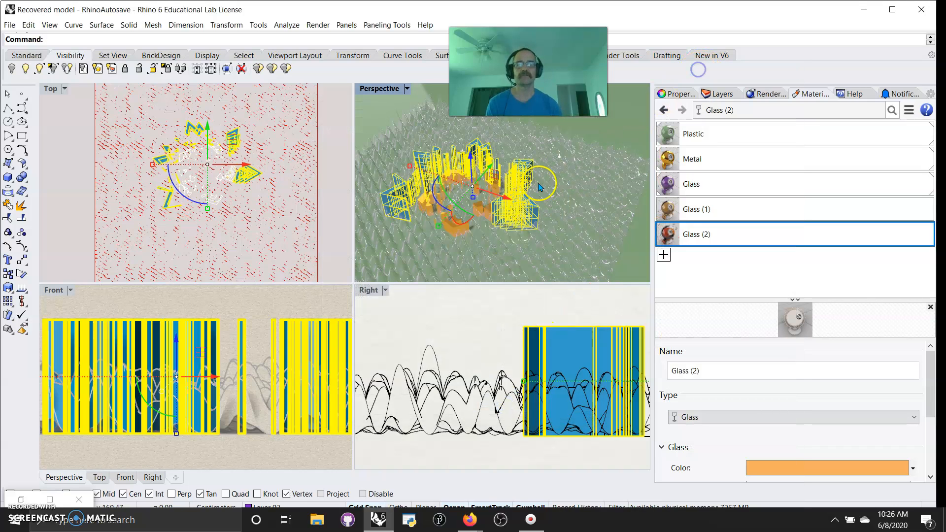
click(388, 117)
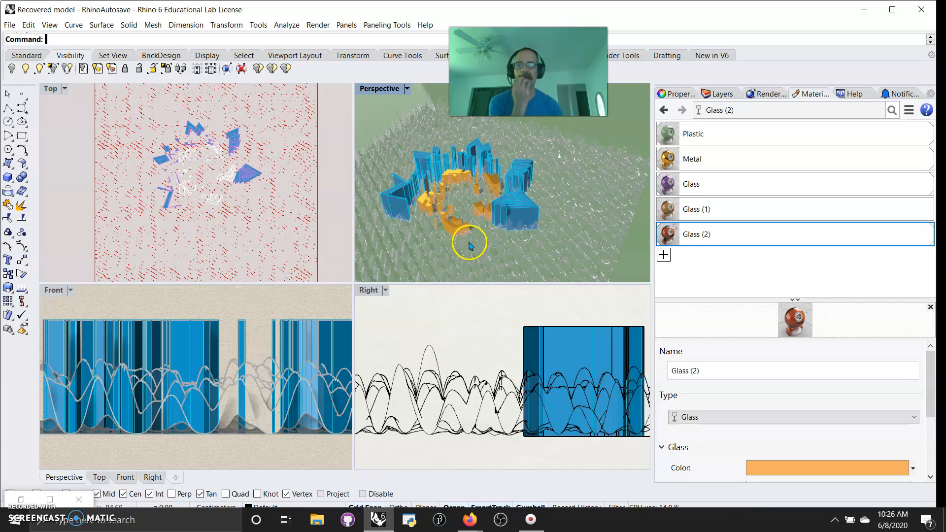
Clear the Solid Difference preview in Grasshopper and return to Rhino to view the glass walls in the Perspective viewport.
click(51, 499)
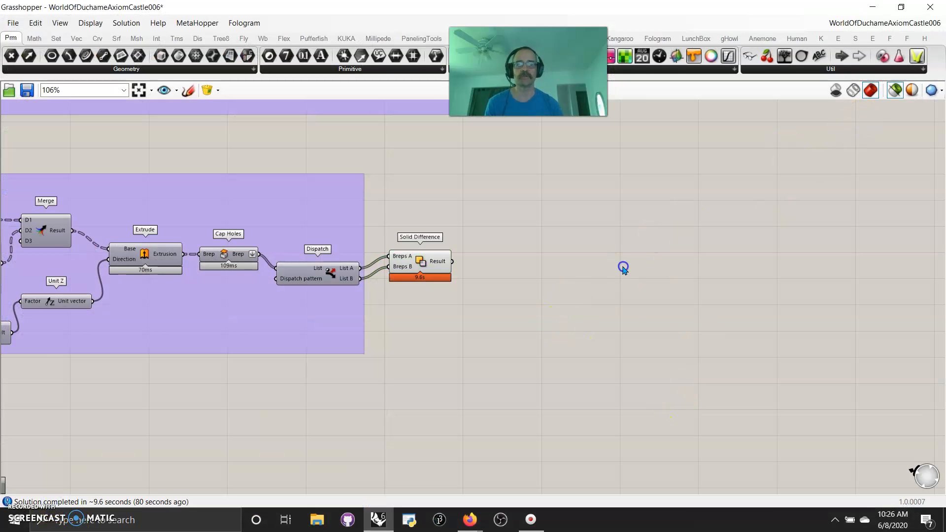
click(873, 7)
right_drag(485, 236, 562, 220)
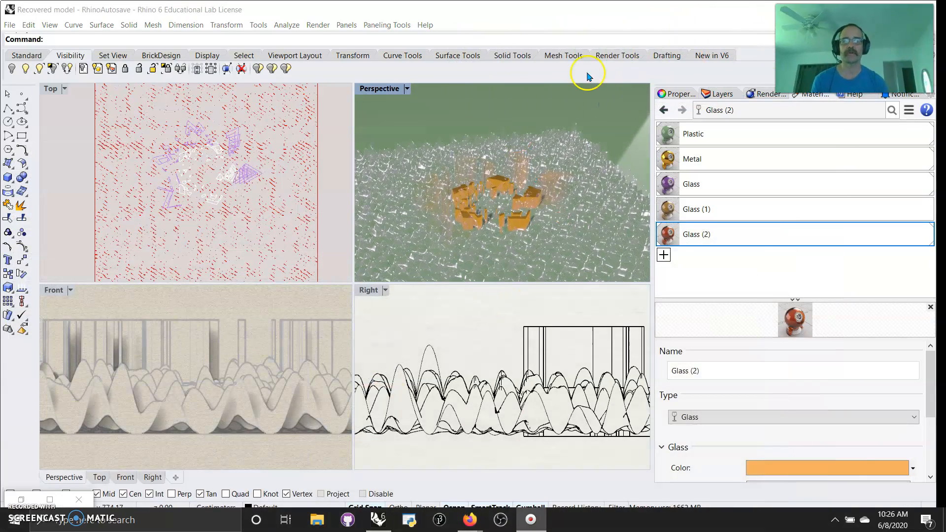
Maximize the Perspective viewport and frame the castle walls among the terrain peaks from an elevated angle.
double_click(386, 88)
right_drag(352, 380, 434, 304)
right_drag(440, 267, 468, 304)
scroll(480, 310, down, 6)
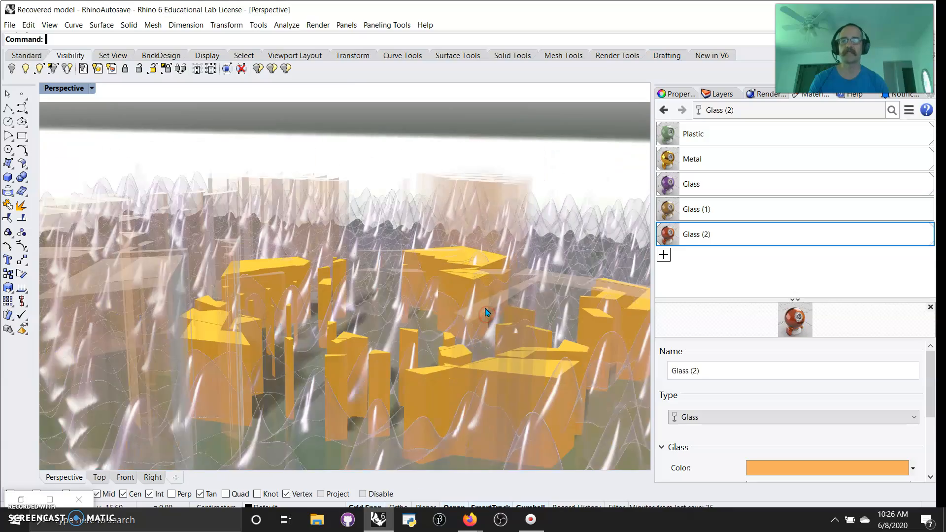
scroll(493, 313, up, 8)
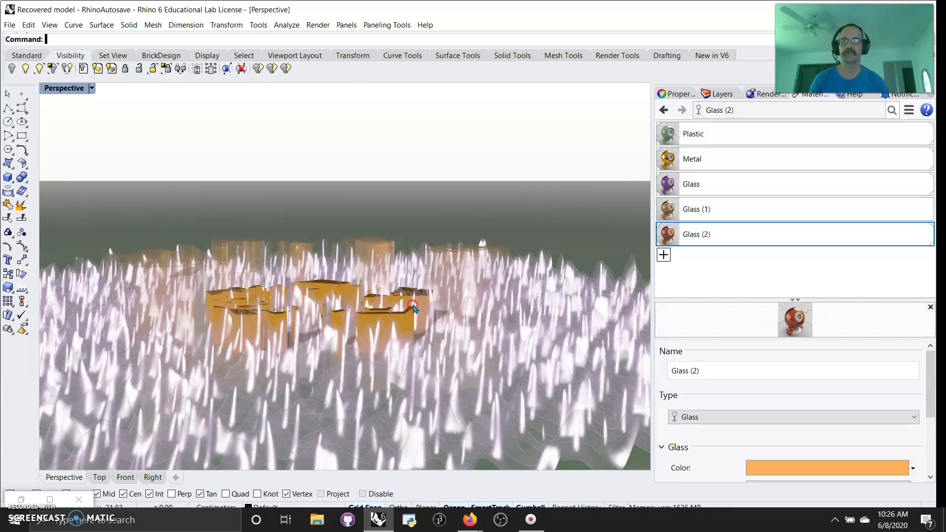
right_drag(374, 324, 388, 254)
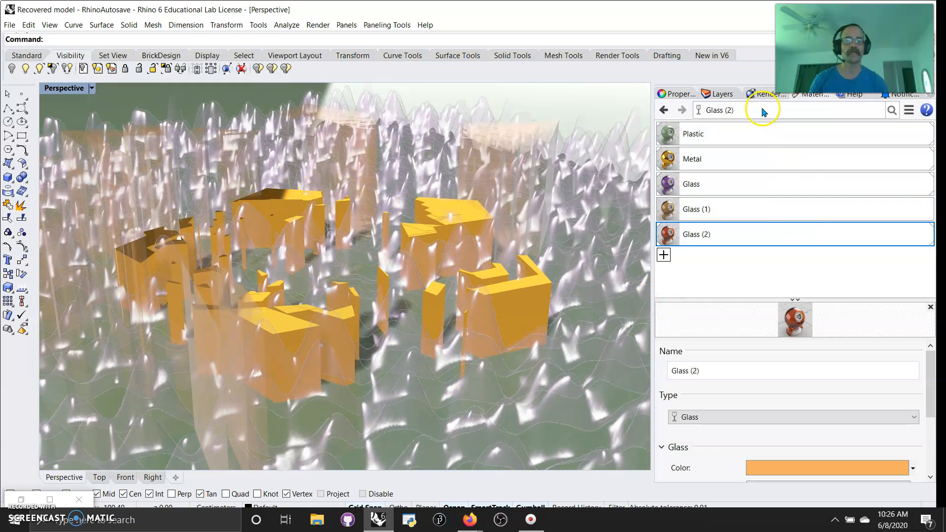
Review the renderer, backdrop, lighting and wireframe settings, and preview the Perspective viewport in Raytraced display.
click(758, 92)
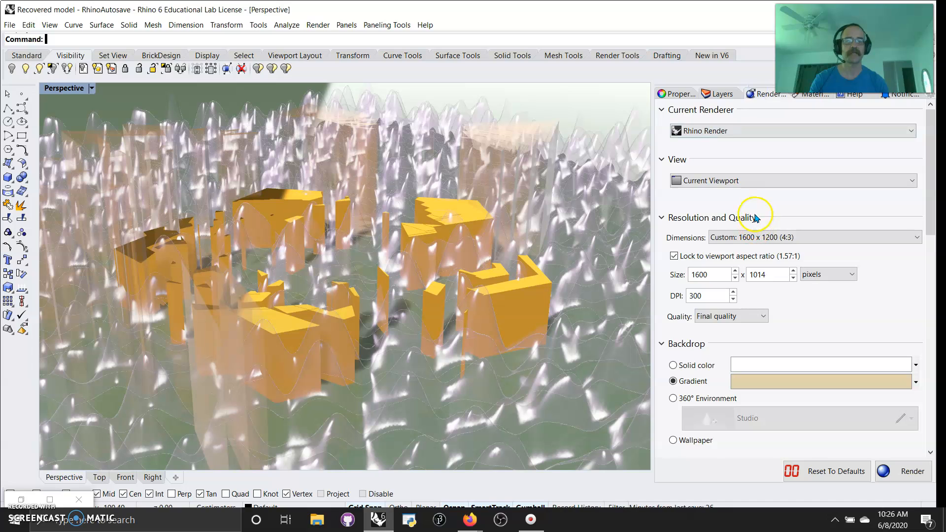
scroll(719, 384, down, 4)
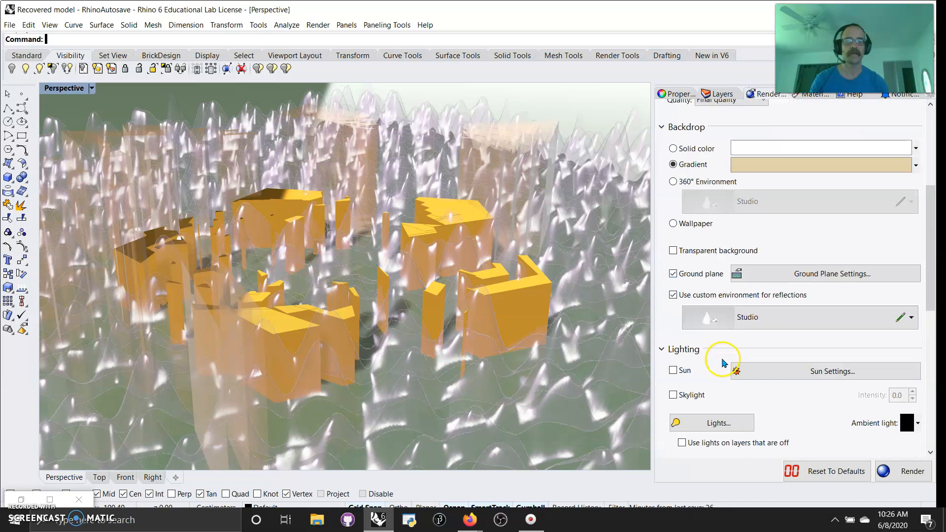
scroll(712, 333, down, 2)
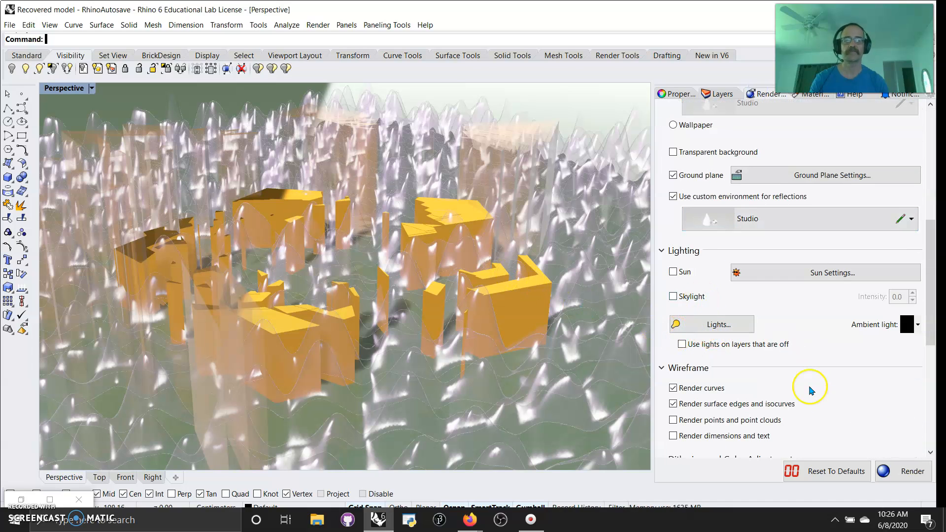
scroll(768, 388, down, 1)
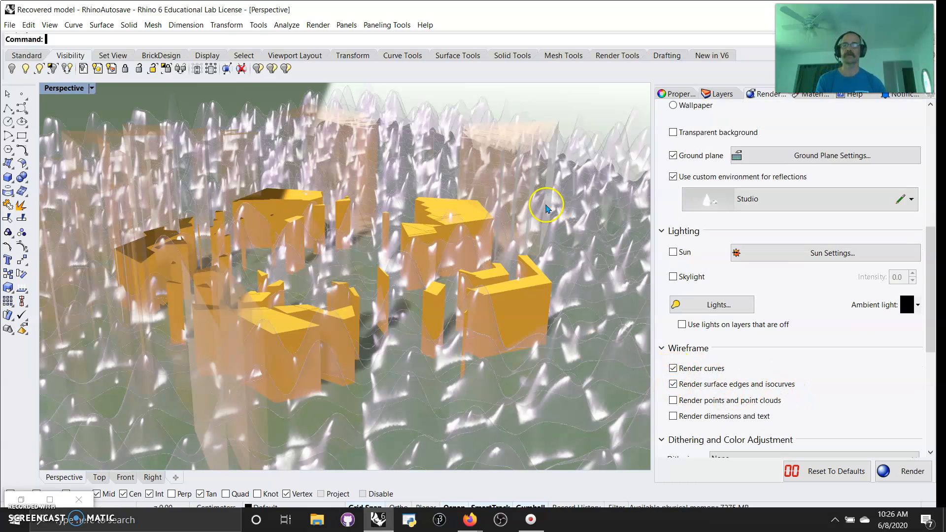
right_click(69, 89)
click(82, 223)
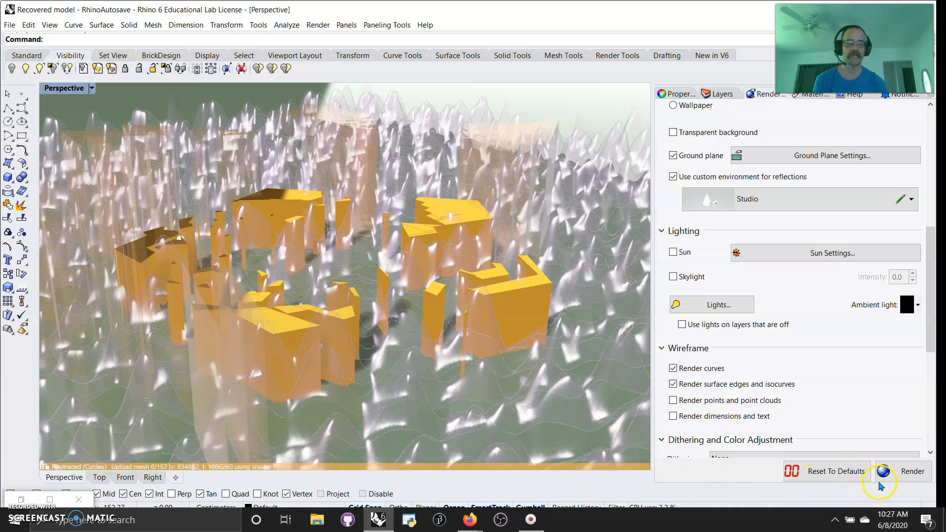
Set the render quality to Draft quality and return the Perspective viewport to Rendered display.
scroll(822, 360, up, 8)
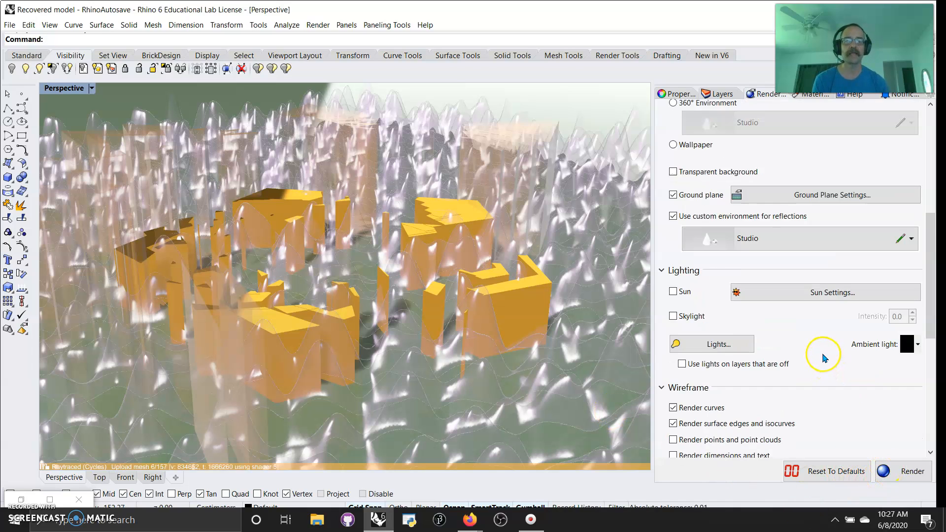
click(756, 276)
click(723, 297)
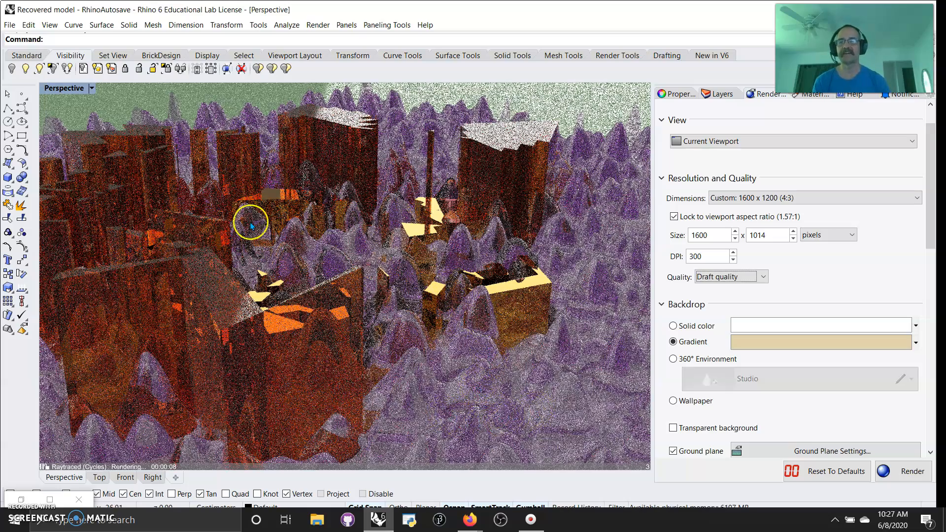
right_click(66, 92)
click(74, 142)
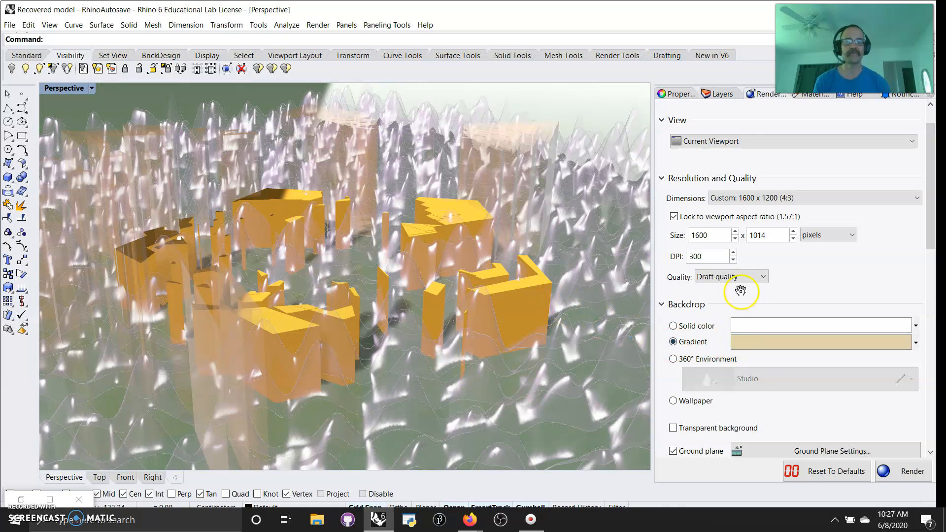
Change the Glass (2) material's type to Plaster and set its color to beige, R 227, G 211, B 193.
click(796, 98)
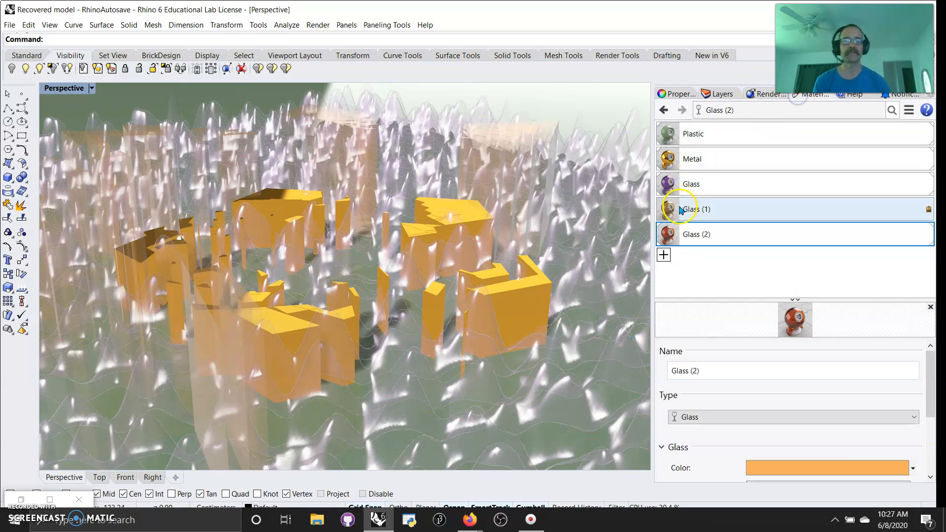
click(741, 417)
click(692, 369)
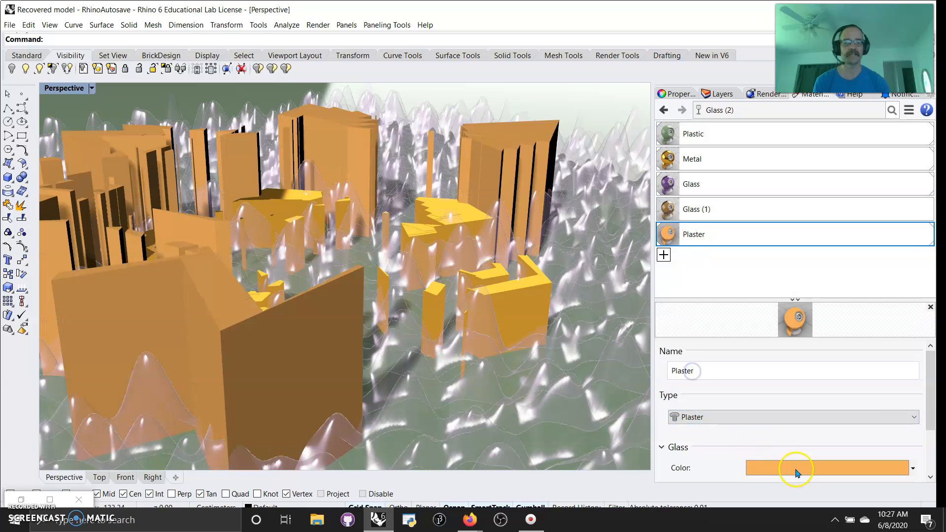
right_click(795, 468)
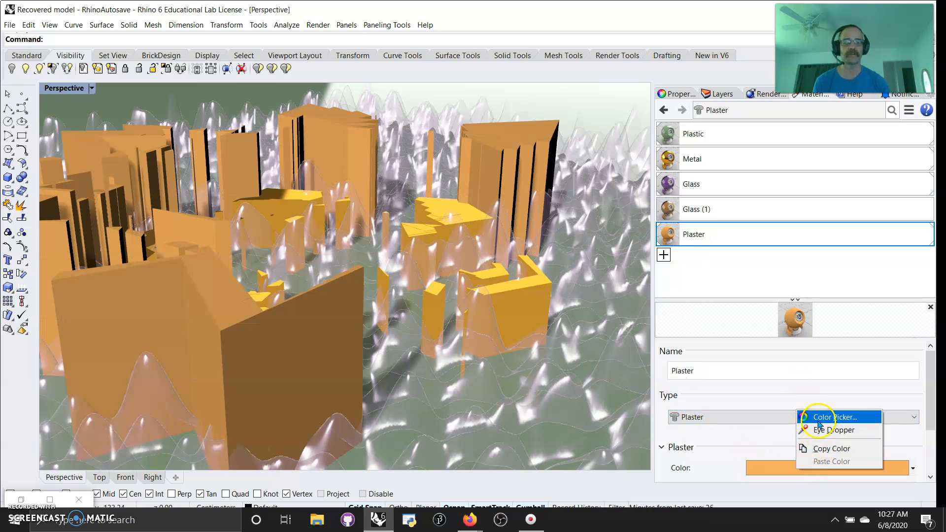
click(818, 417)
click(540, 185)
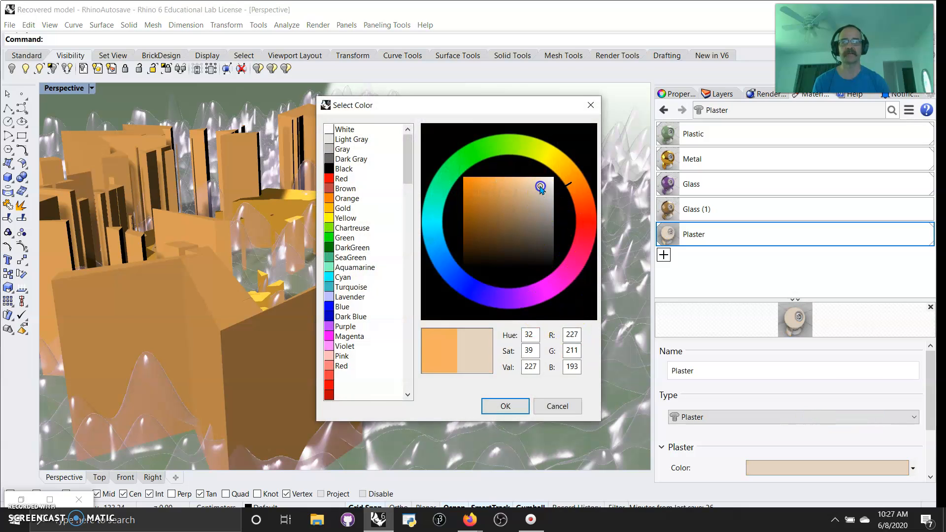
click(508, 407)
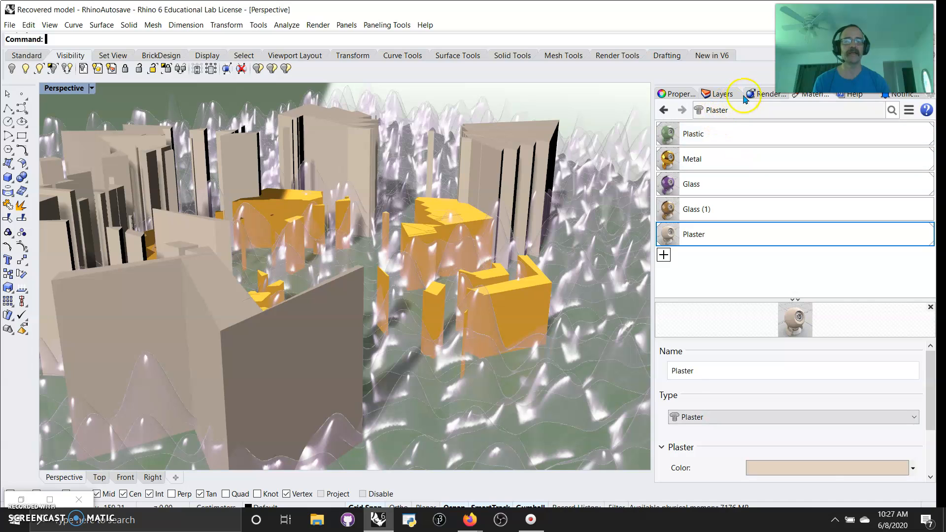
Change the color of the ground plane's Plastic material to light blue and apply the ground plane settings.
click(763, 94)
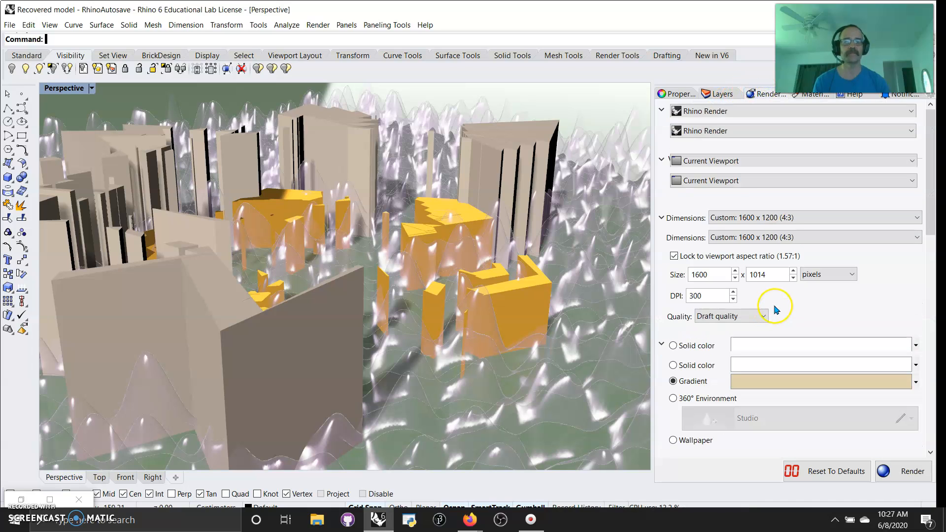
scroll(771, 302, down, 4)
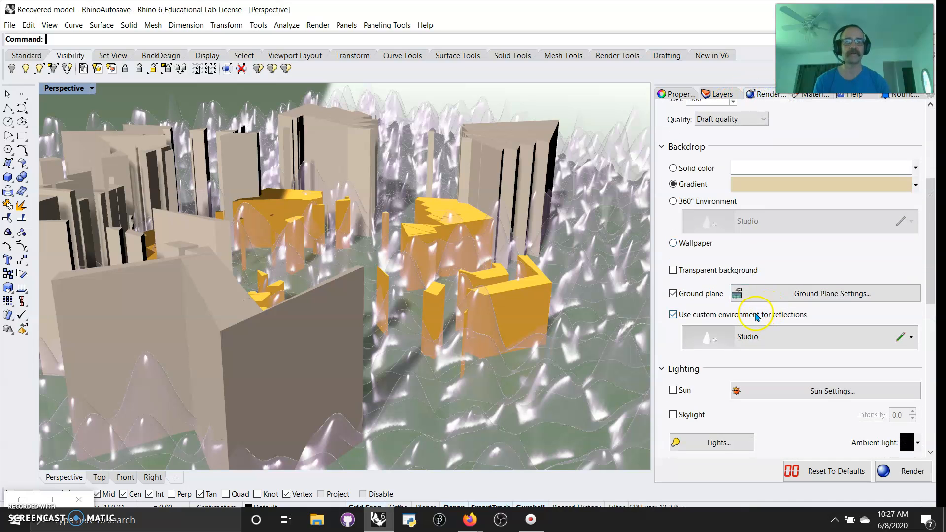
click(787, 294)
click(538, 360)
mouse_move(553, 264)
mouse_down()
mouse_move(581, 238)
mouse_move(582, 194)
mouse_up()
click(518, 188)
drag(507, 146, 490, 155)
drag(445, 243, 520, 291)
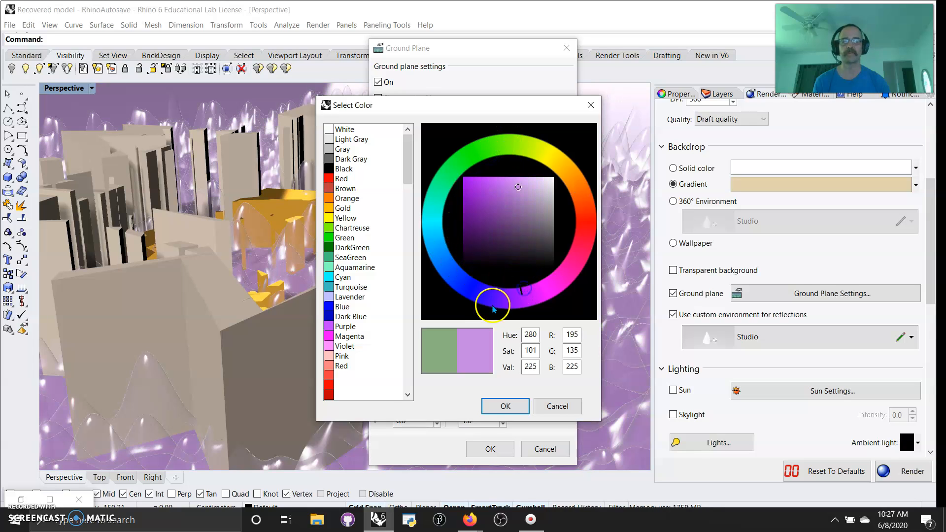
click(537, 186)
click(440, 242)
drag(524, 192, 530, 186)
click(505, 405)
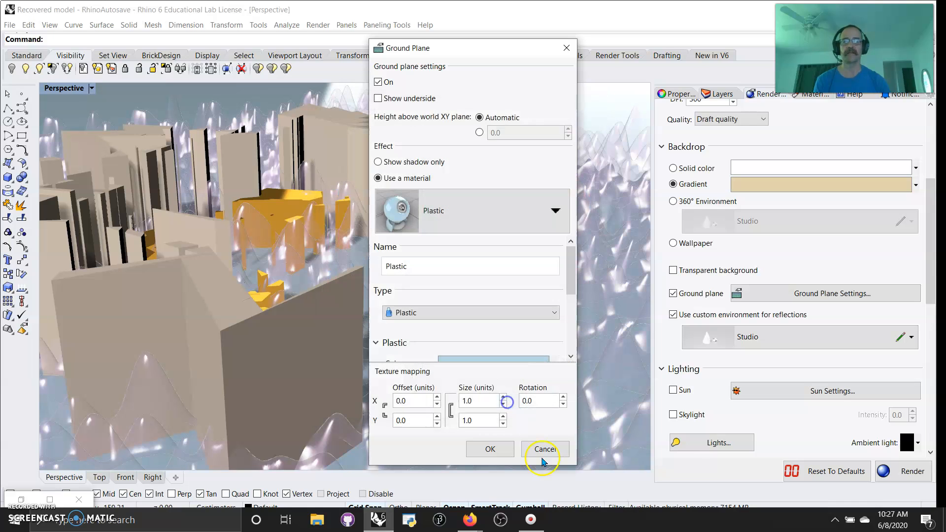
click(490, 448)
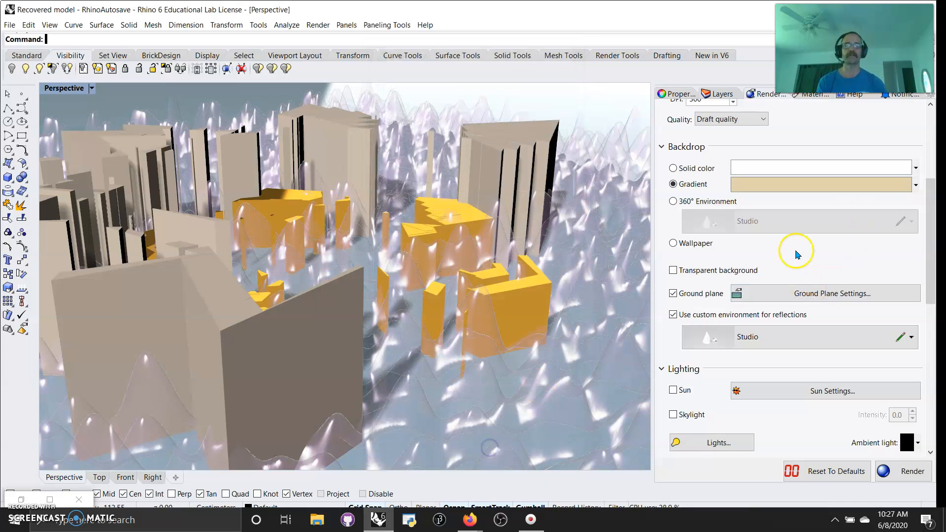
Preview the Perspective viewport in Raytraced display with the whole castle and surrounding terrain in view.
click(79, 88)
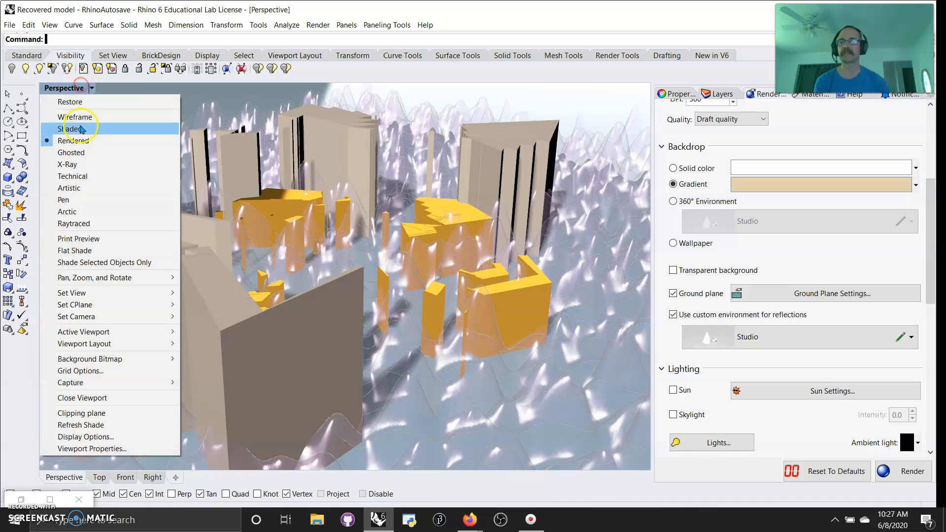
click(71, 225)
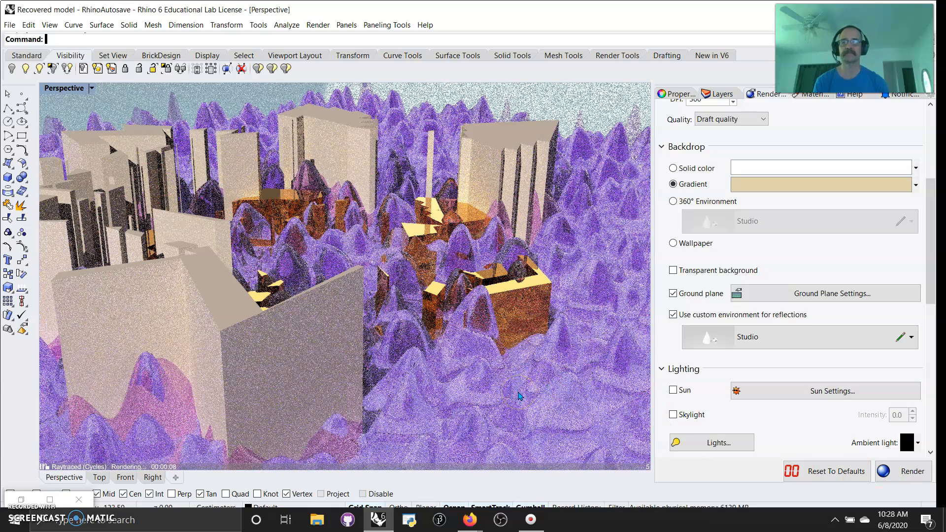
right_drag(455, 360, 485, 361)
scroll(486, 356, down, 3)
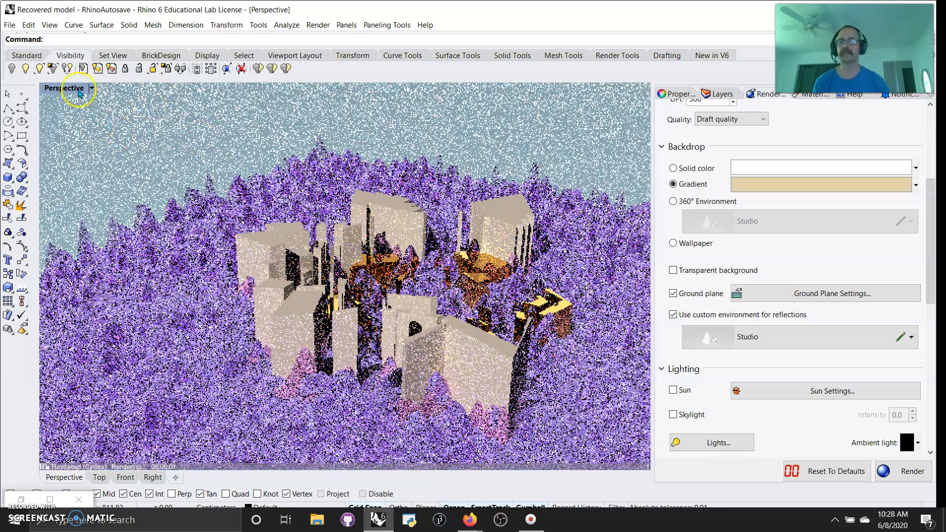
Set the Perspective viewport to Shaded display and restore the four-viewport layout.
click(79, 92)
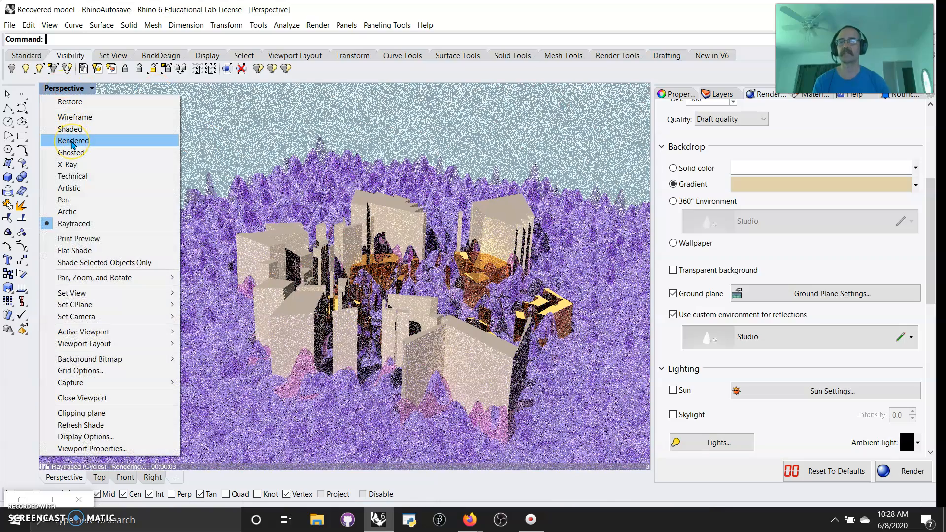
click(69, 128)
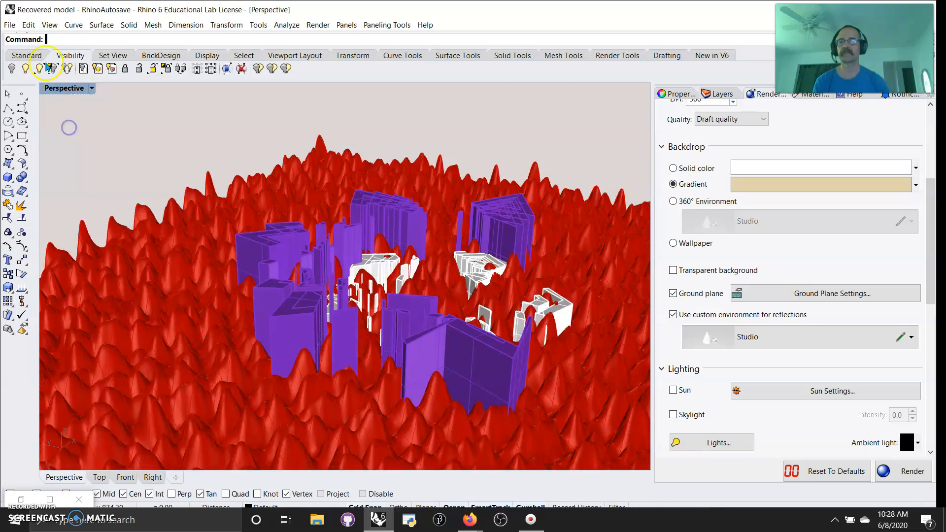
double_click(69, 87)
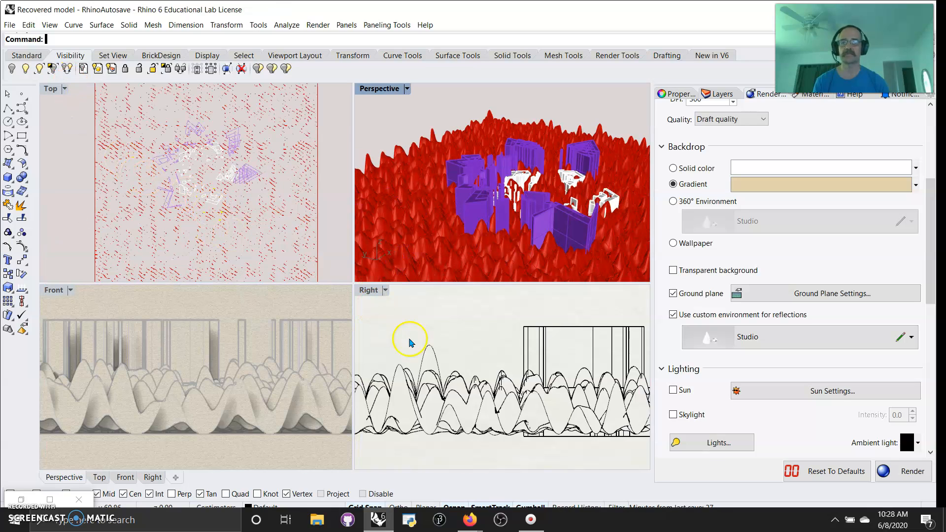
Maximize the Top viewport around the castle and show it in Rendered display, finishing in Raytraced display.
click(55, 90)
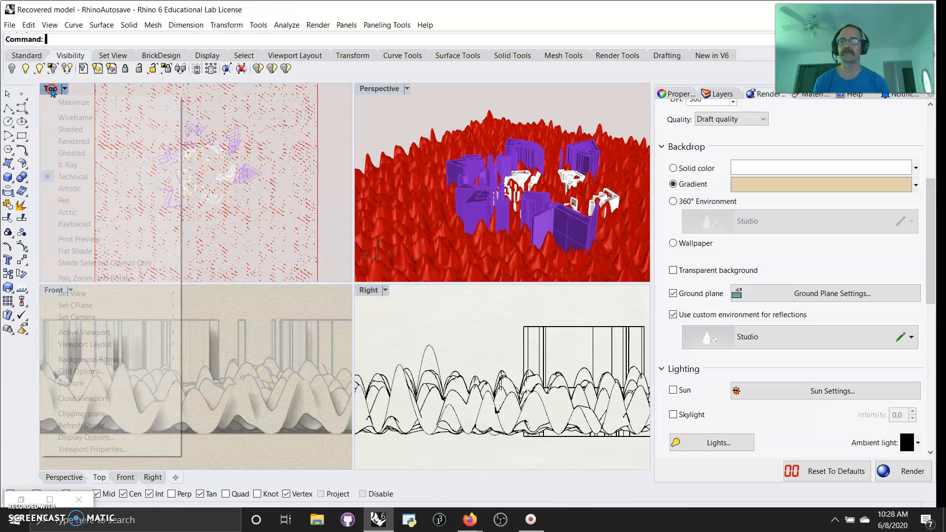
click(72, 143)
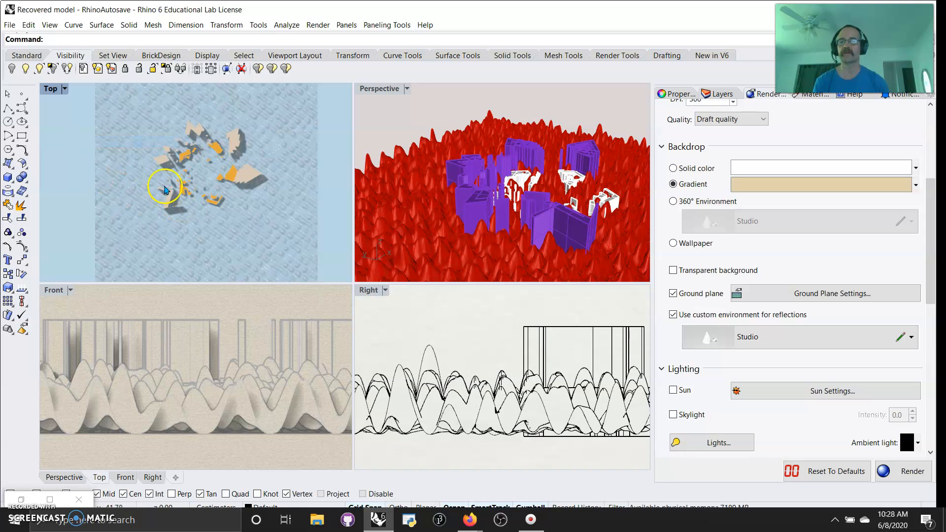
scroll(168, 189, up, 2)
double_click(55, 98)
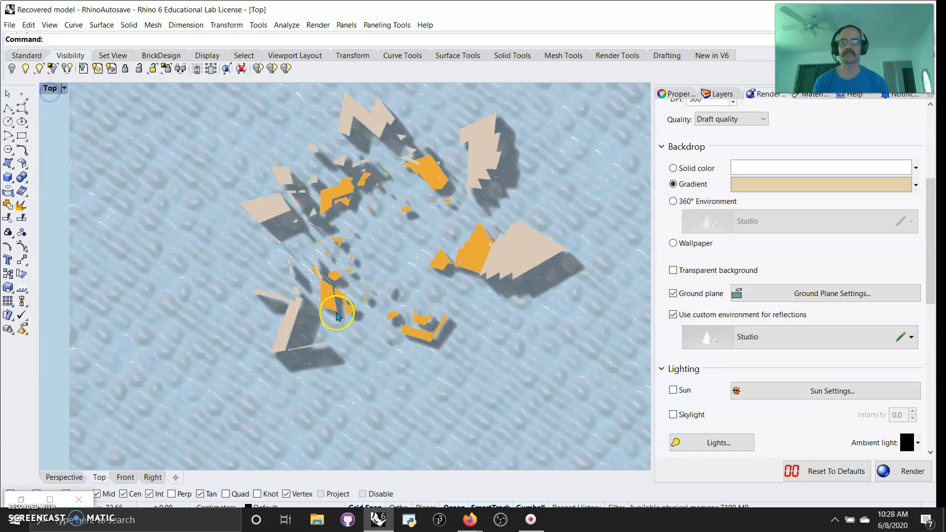
scroll(354, 338, up, 2)
scroll(353, 338, up, 3)
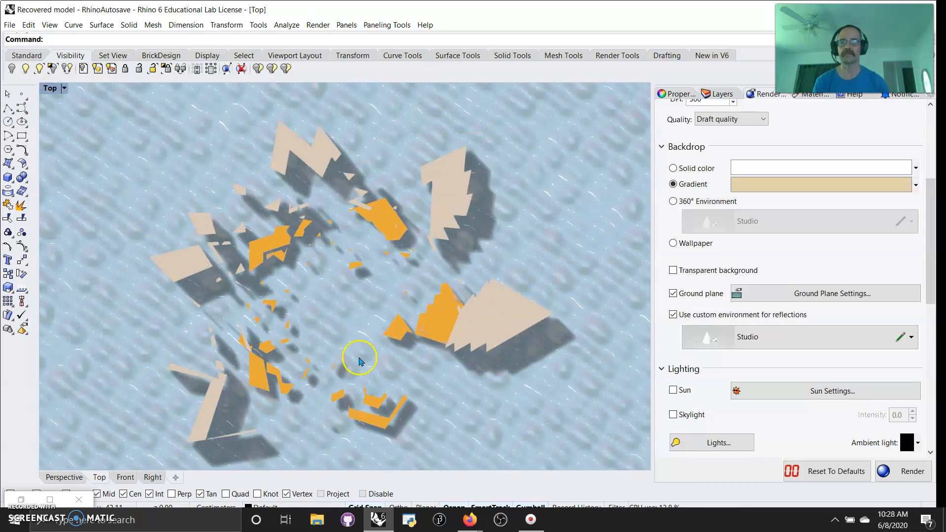
click(65, 88)
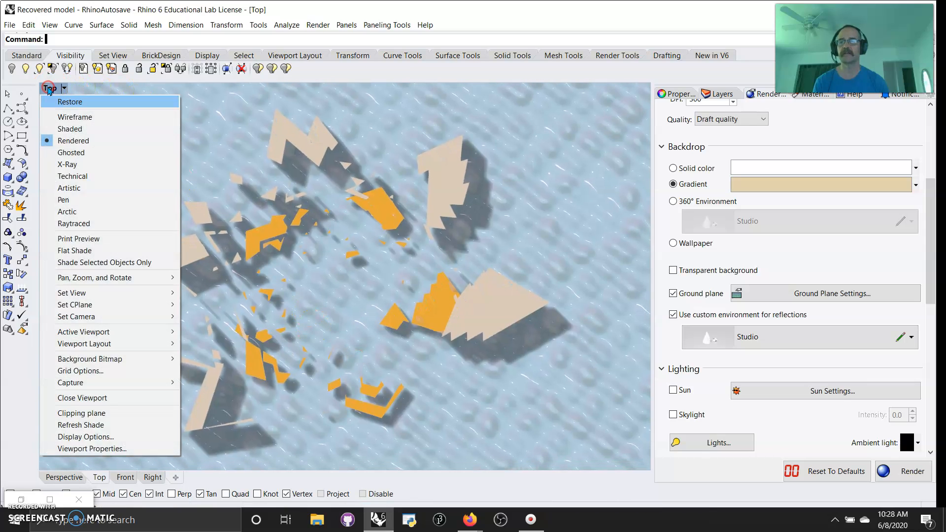
click(78, 222)
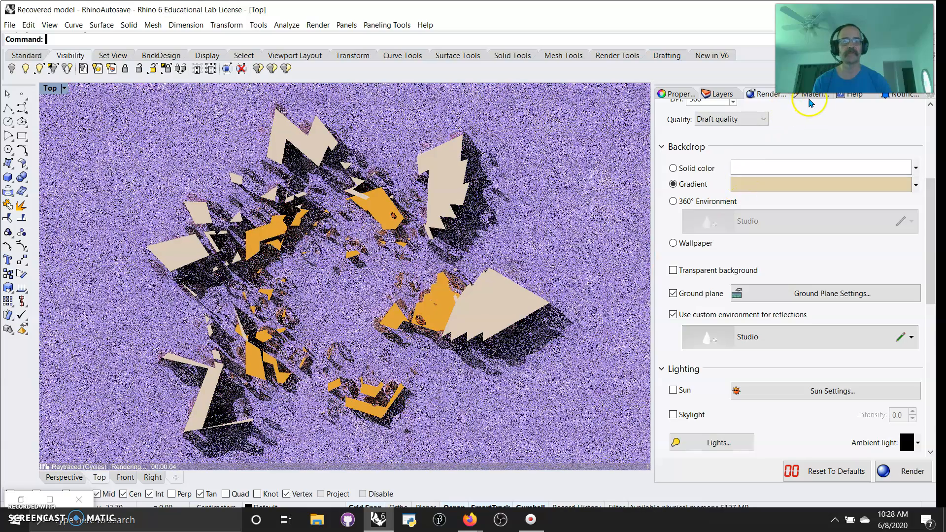
Change the purple Glass material's color to off-white, R 236, G 234, B 223.
click(810, 97)
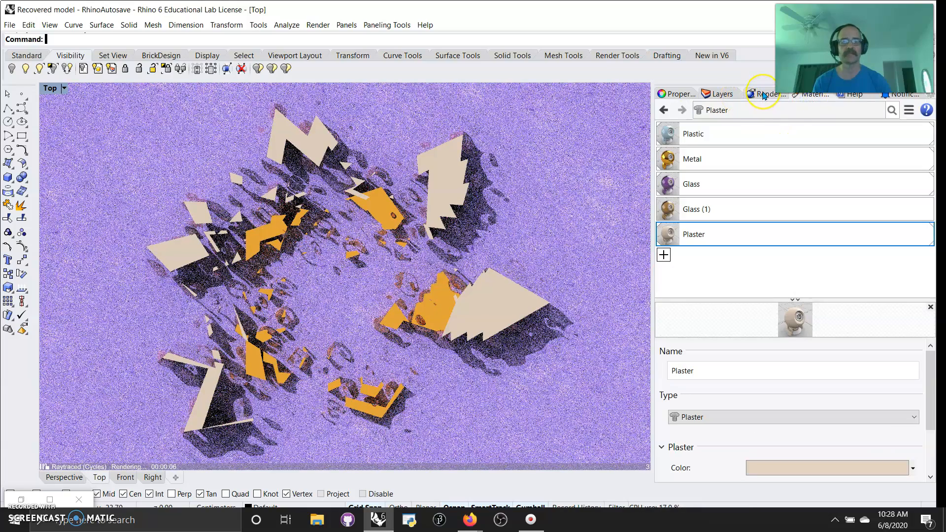
click(668, 186)
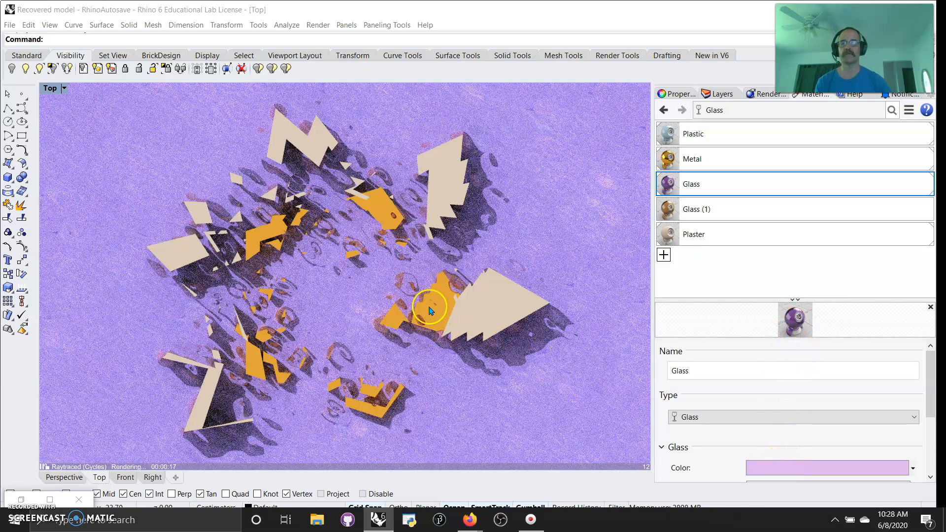
click(551, 190)
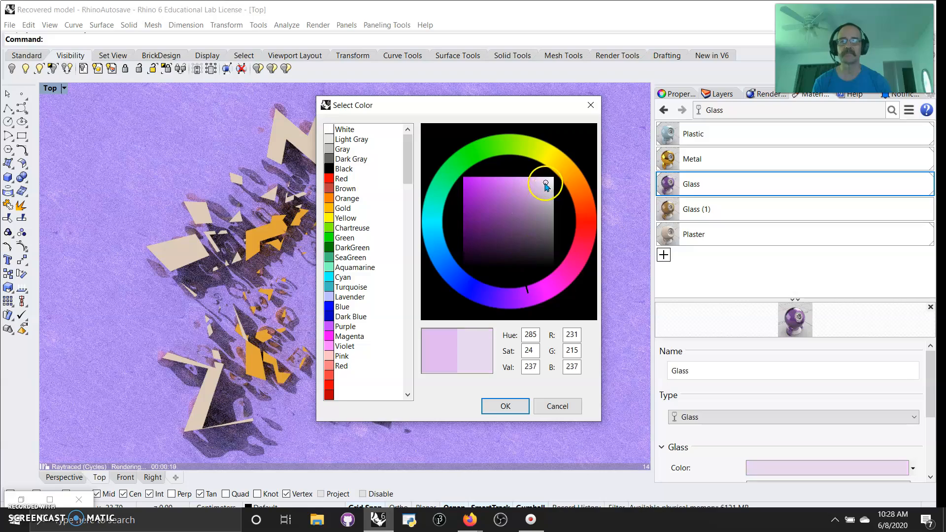
click(558, 155)
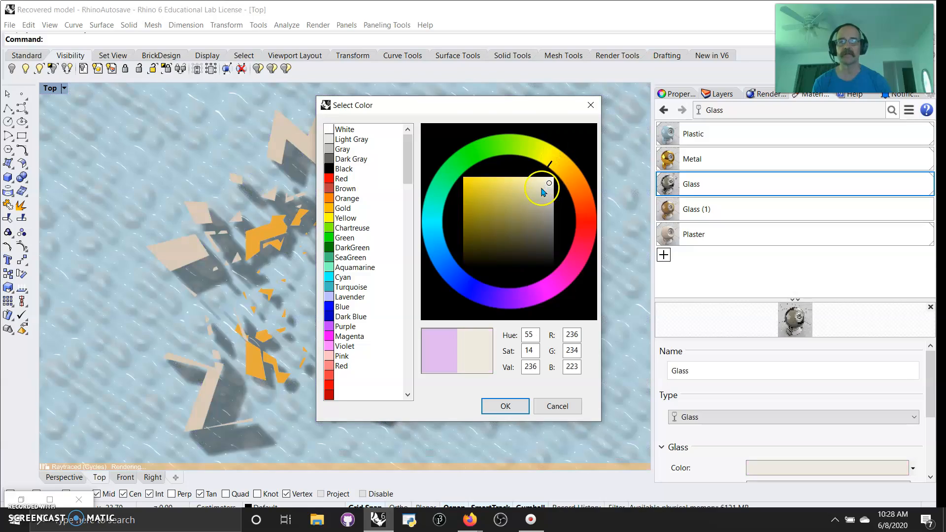
click(503, 407)
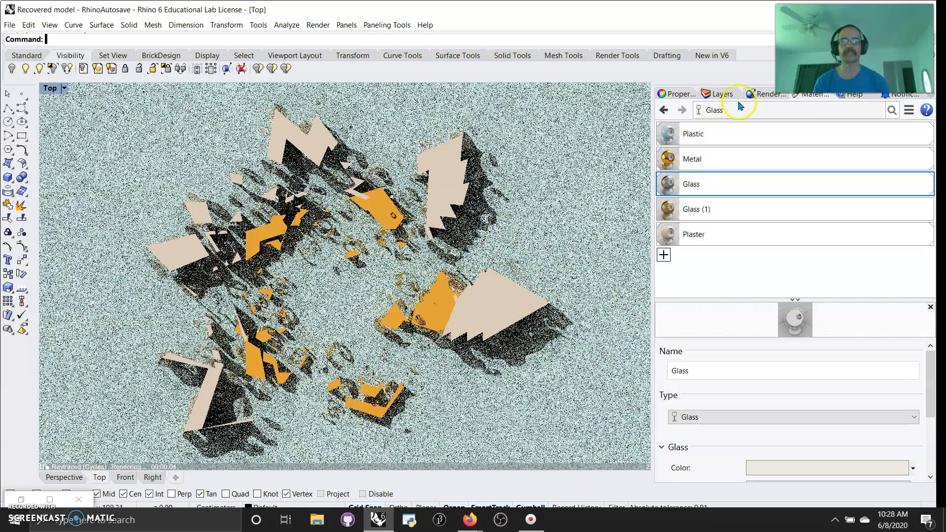
Start a Rhino Render of the Top viewport with the current rendering settings.
click(766, 94)
click(896, 472)
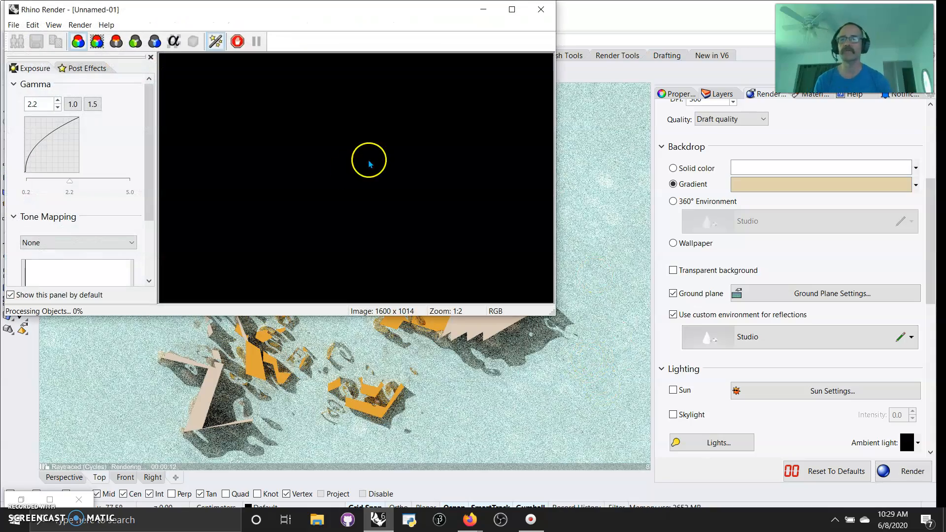
click(336, 213)
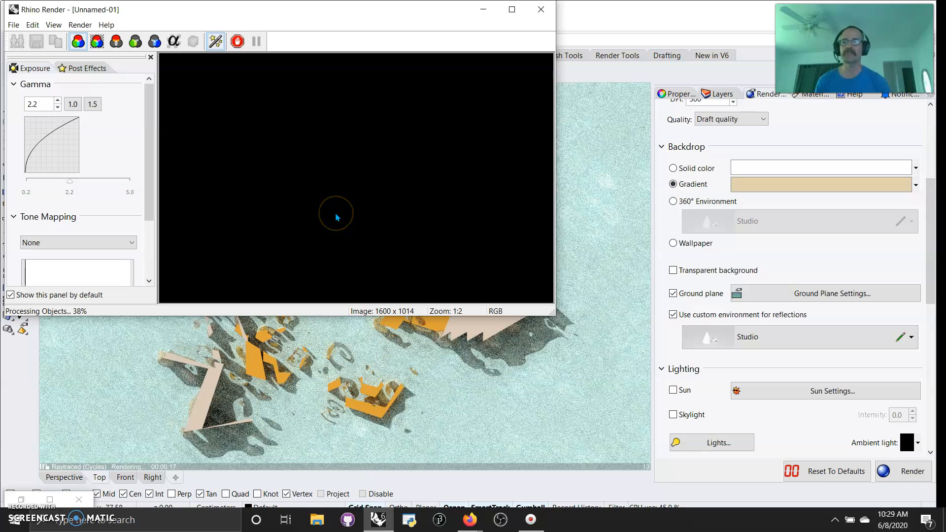